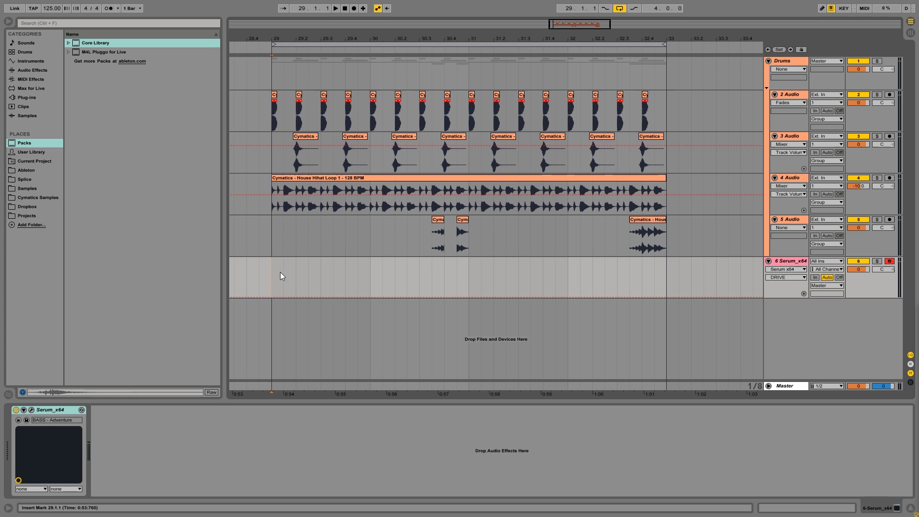
Mark bars 29 to 31 across the drum tracks and play them back from bar 29
left_click_drag(271, 76, 477, 80)
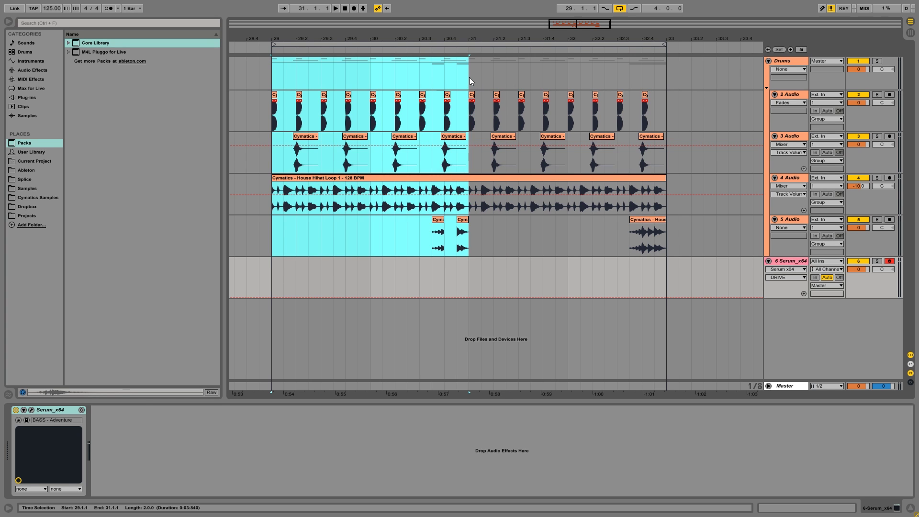
left_click(469, 76)
left_click(275, 78)
key("space")
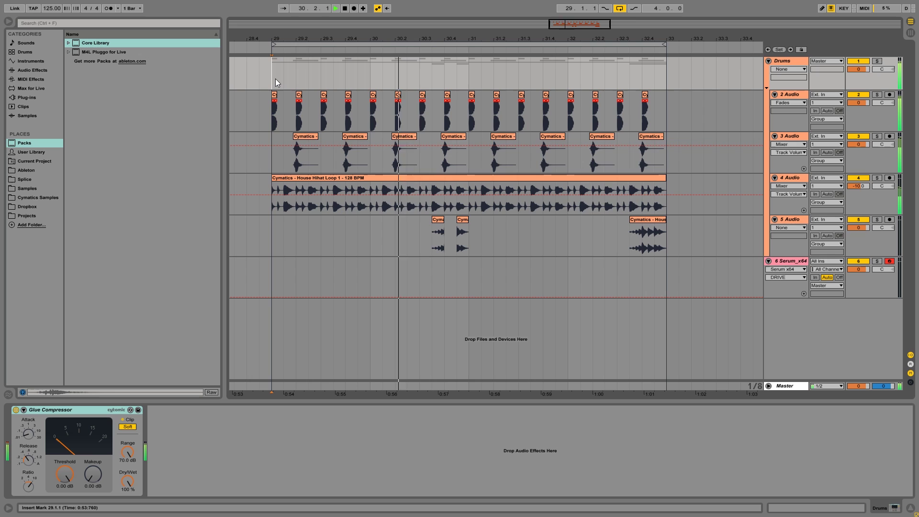
key("space")
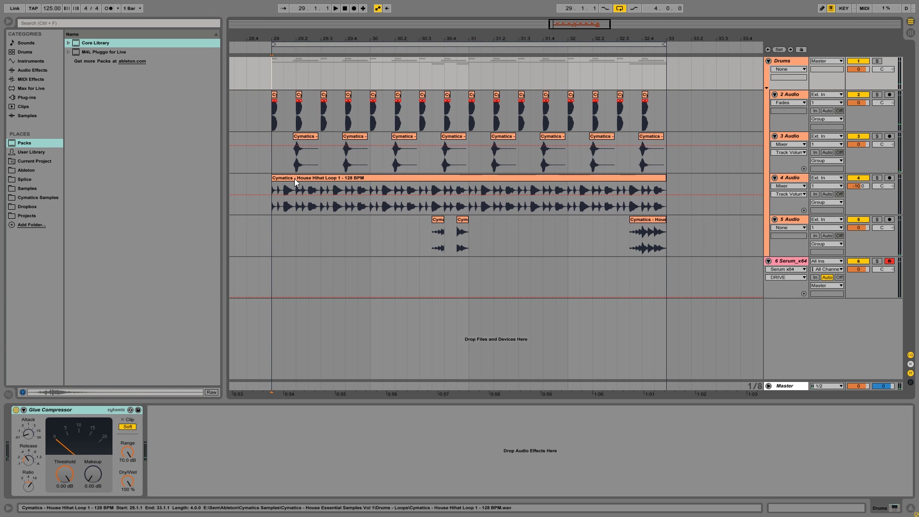
Browse Cymatics Samples' House Essential Samples Vol 1 pack, then select the 6 Serum_x64 track
left_click(62, 196)
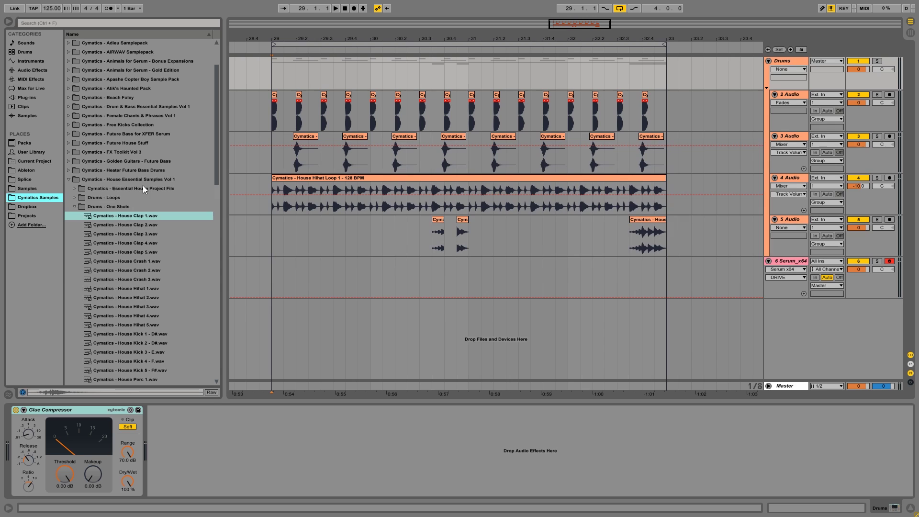
left_click(154, 178)
left_click_drag(271, 254, 469, 239)
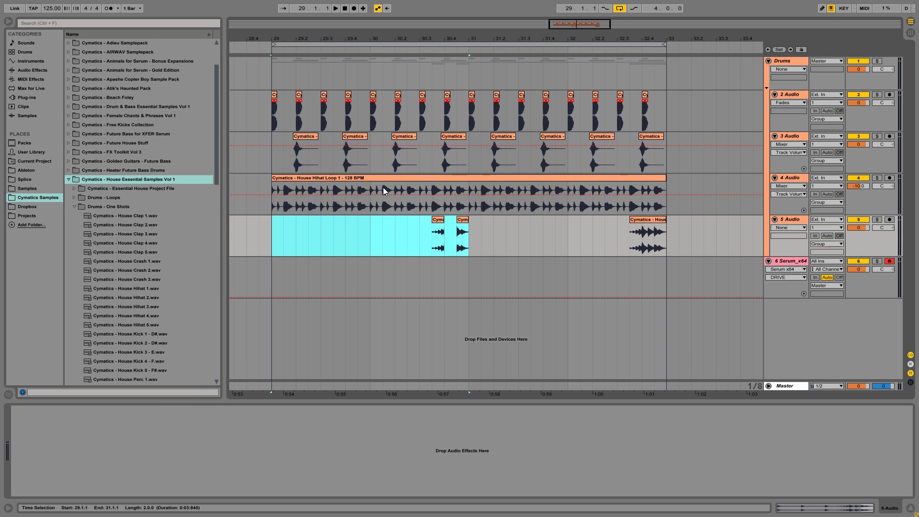
left_click(275, 99)
left_click(274, 140)
left_click(269, 188)
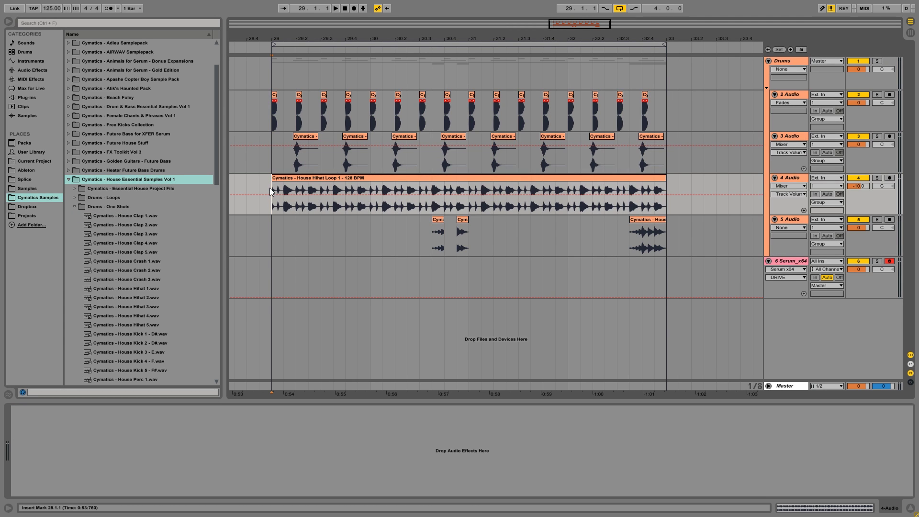
left_click(435, 229)
left_click(275, 261)
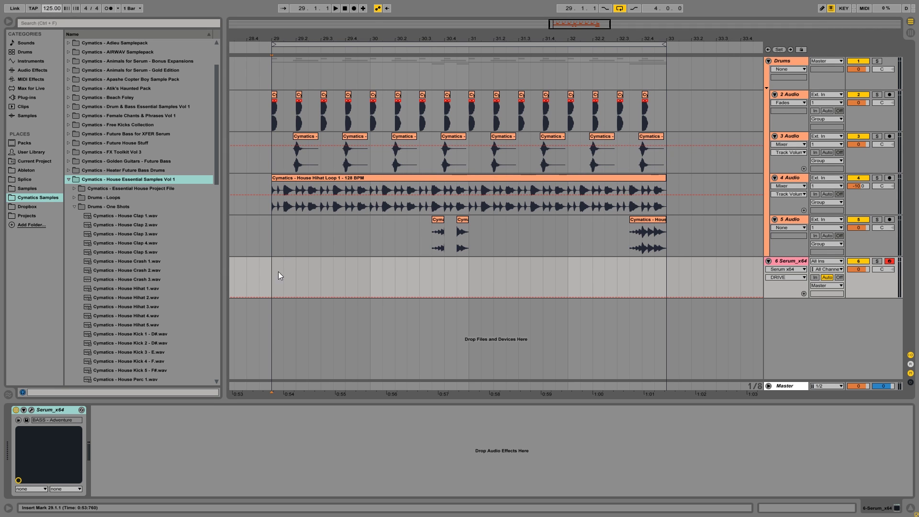
Open the Serum synth editor from its wrench button and reposition its window
left_click_drag(277, 274, 526, 282)
left_click(43, 410)
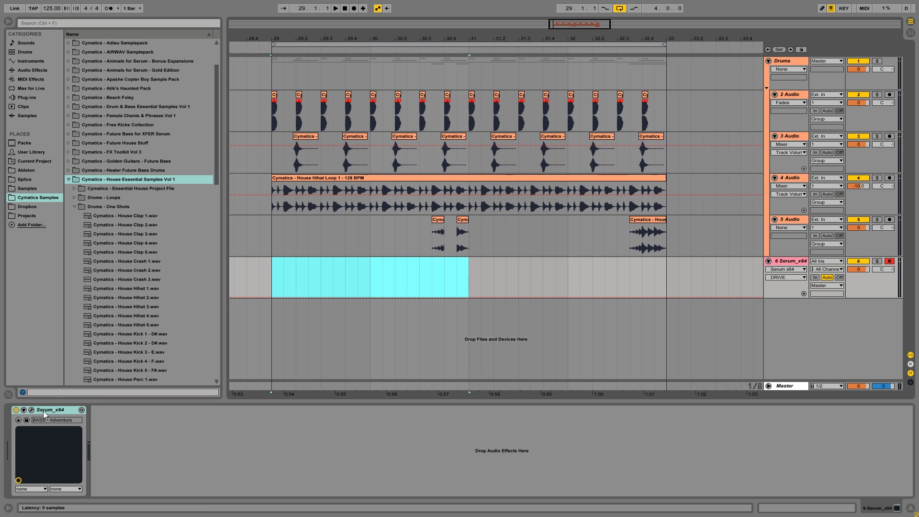
left_click(32, 410)
left_click_drag(450, 32, 533, 63)
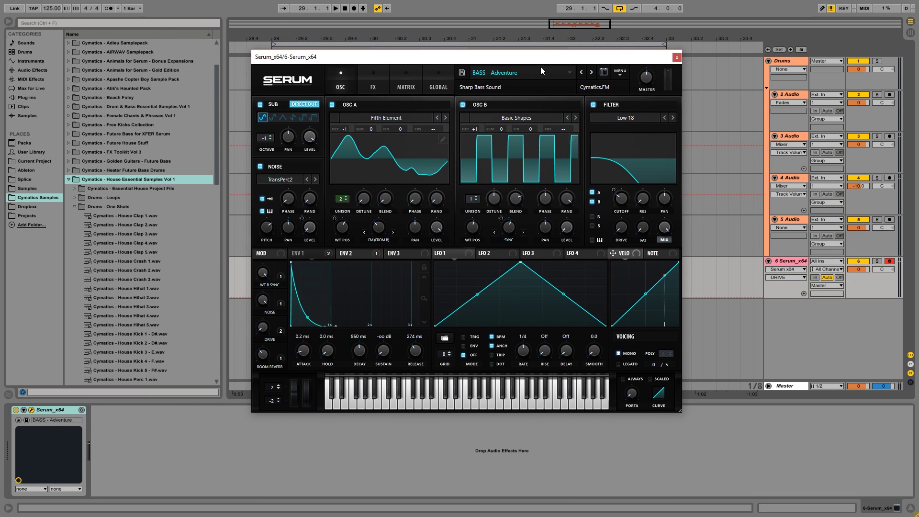
Open and dismiss Serum's preset list, keeping BASS - Adventure, then close the editor window
left_click(515, 72)
left_click(516, 65)
left_click(676, 58)
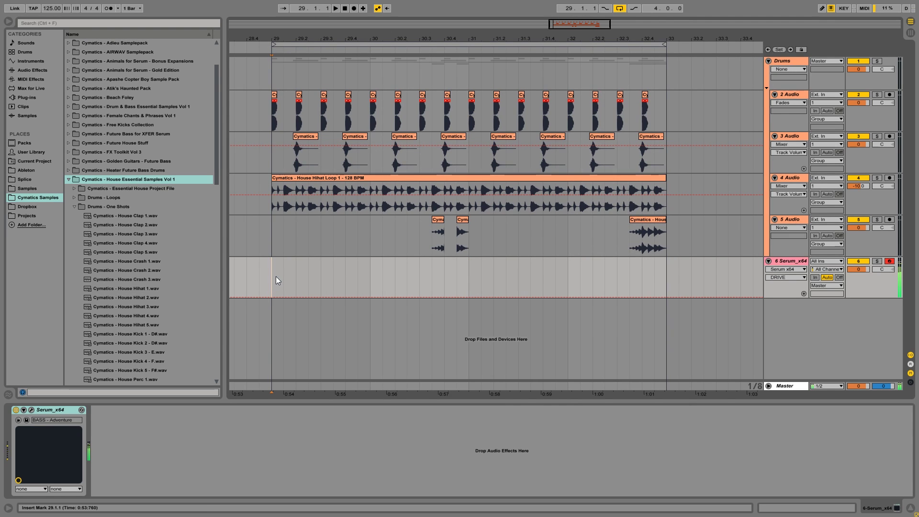
Insert an empty MIDI clip at bar 29 with Ctrl+Shift+M, extend it to bar 33, and open it
left_click_drag(276, 277, 472, 280)
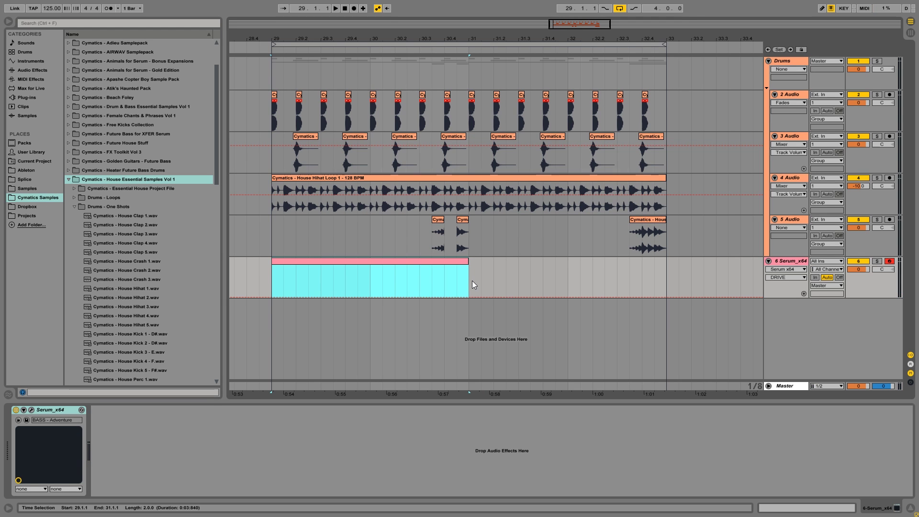
key("ctrl+shift+m")
left_click_drag(468, 261, 666, 263)
double_click(642, 264)
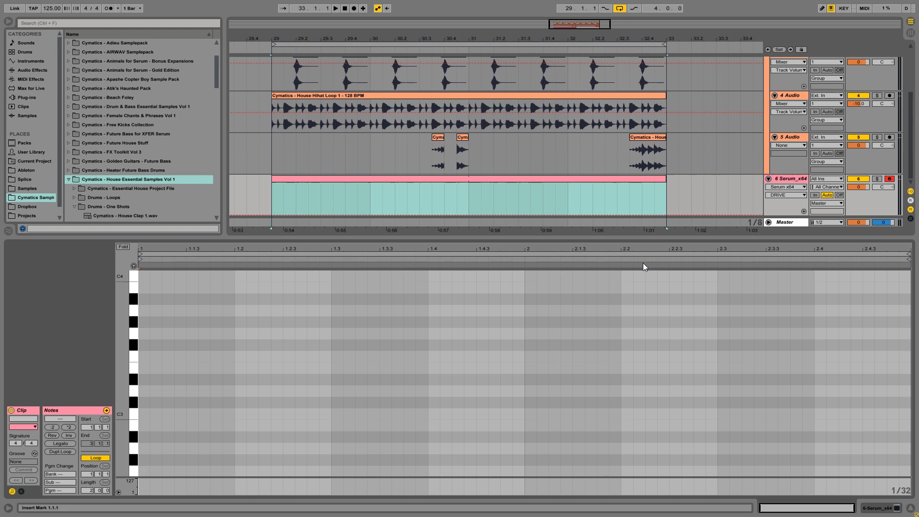
Select the clip's first two bars and last two bars in turn to check its range
left_click_drag(470, 194, 269, 196)
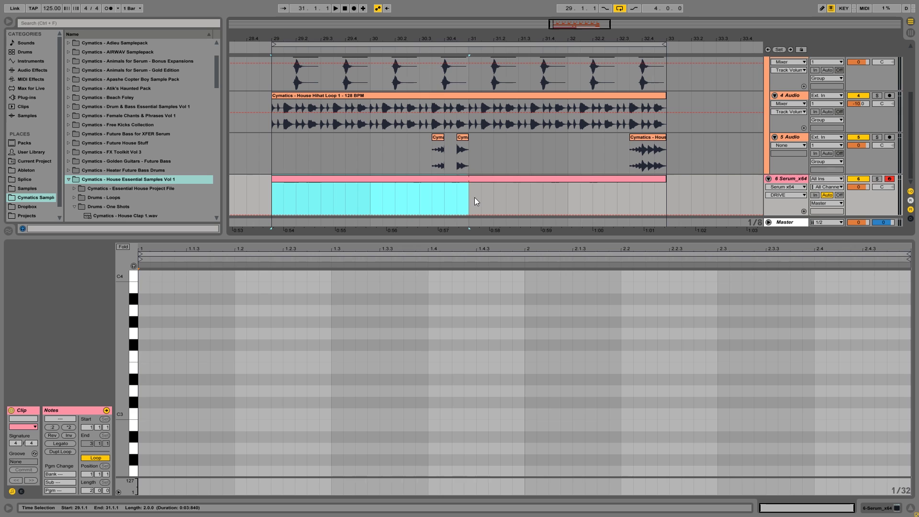
left_click_drag(475, 198, 663, 191)
left_click(521, 182)
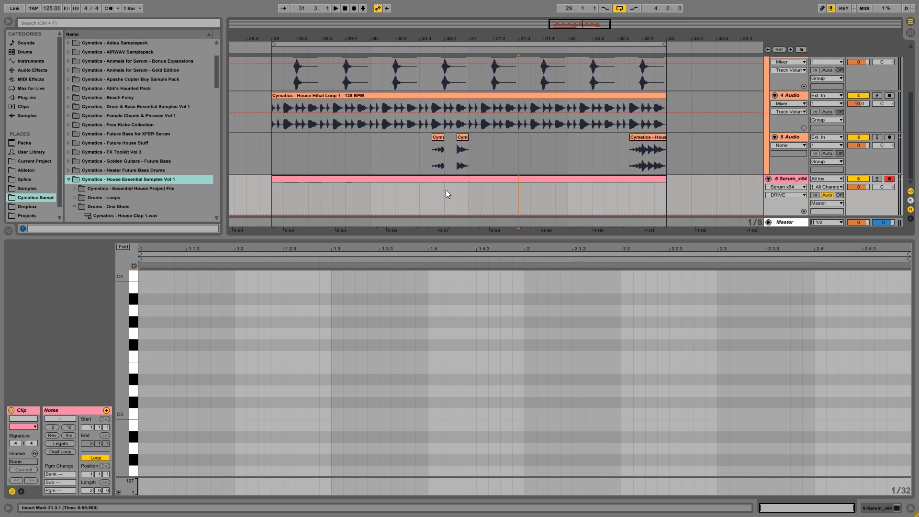
left_click(482, 179)
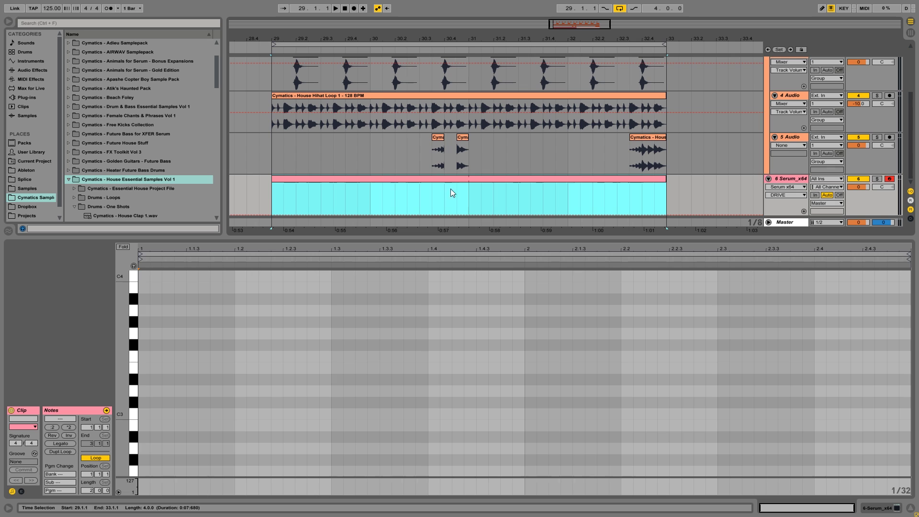
left_click(466, 194)
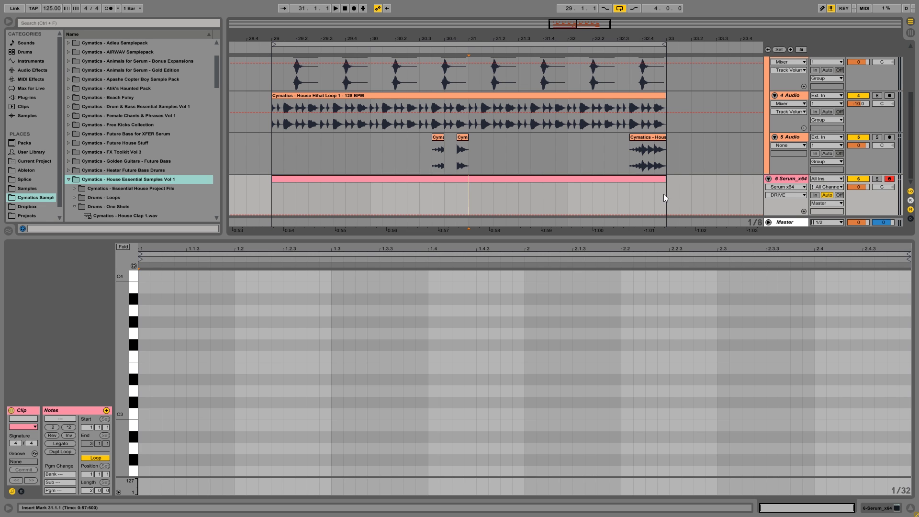
left_click_drag(460, 194, 661, 193)
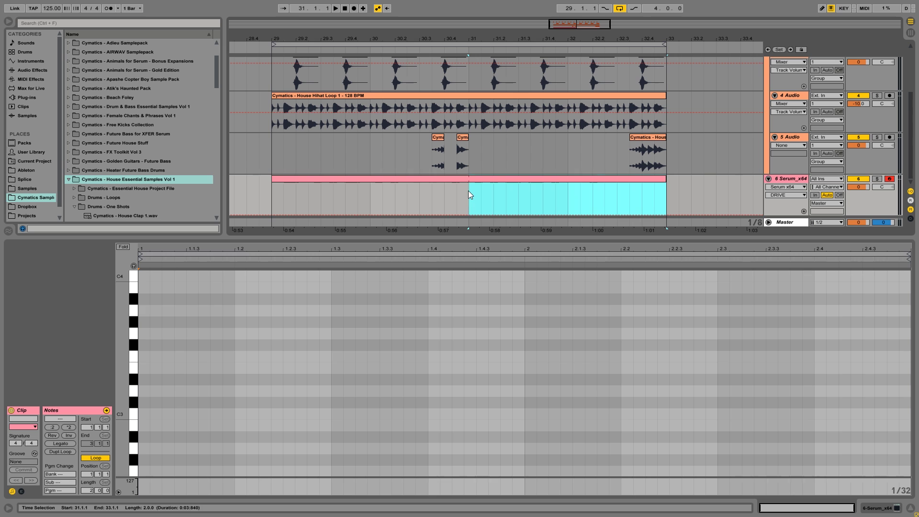
left_click_drag(468, 191, 274, 192)
Draw an ascending G minor scale from G1 up to G2 at the clip start
left_click(275, 192)
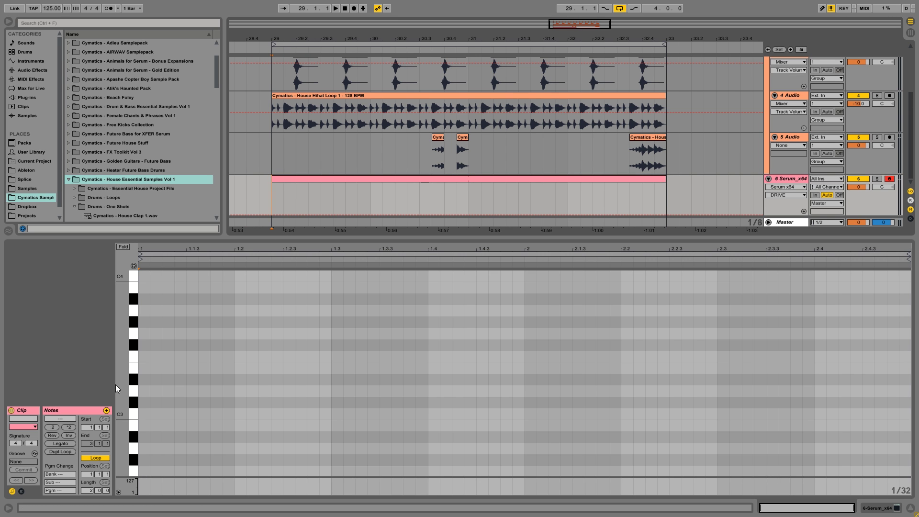
left_click_drag(128, 392, 160, 412)
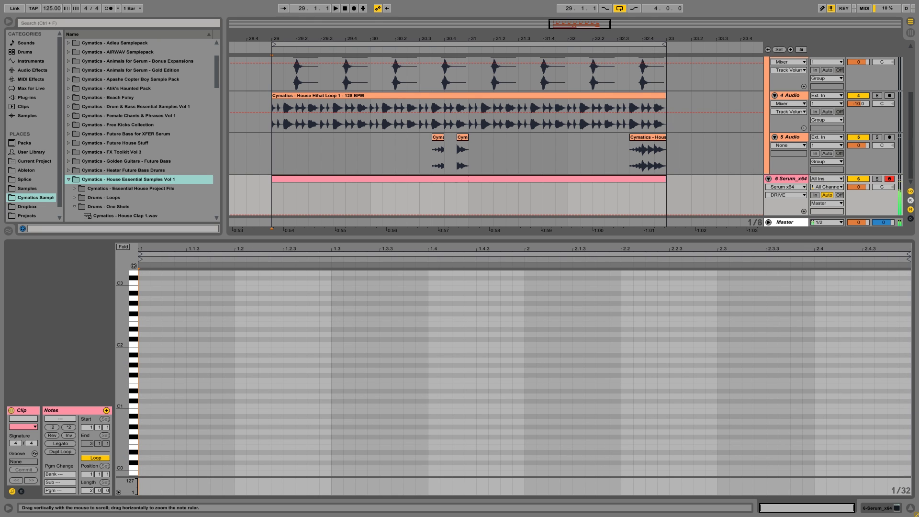
double_click(142, 371)
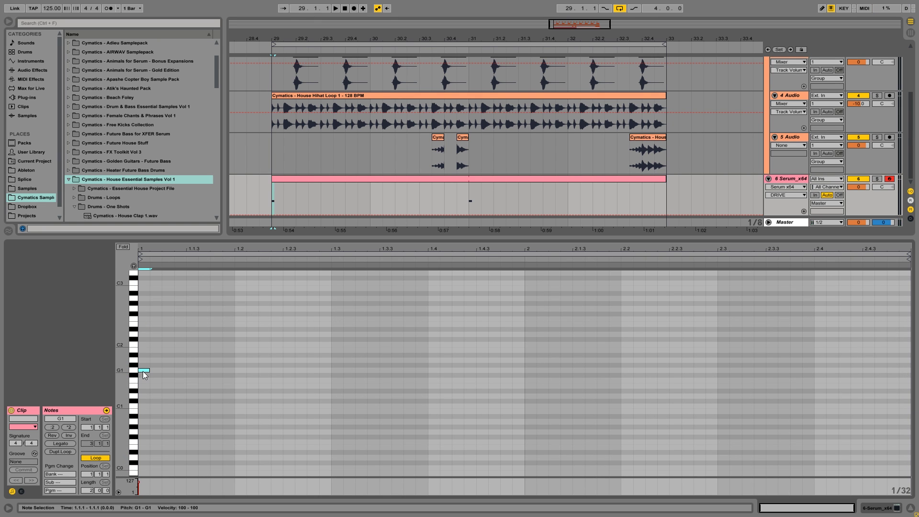
double_click(144, 354)
double_click(145, 344)
double_click(144, 334)
double_click(145, 329)
double_click(145, 319)
double_click(144, 309)
Check the note pitches, then copy the scale an octave up and down to span G0–G3
left_click(143, 370)
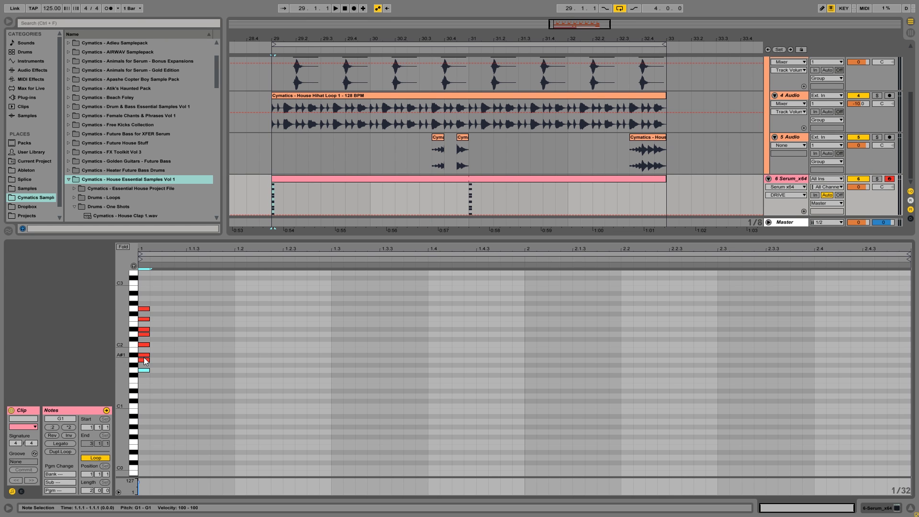
left_click(143, 360)
left_click(145, 330)
left_click_drag(145, 294, 147, 397)
key("ctrl+shift+Up")
key("ctrl+shift+Down")
key("ctrl+shift+Down")
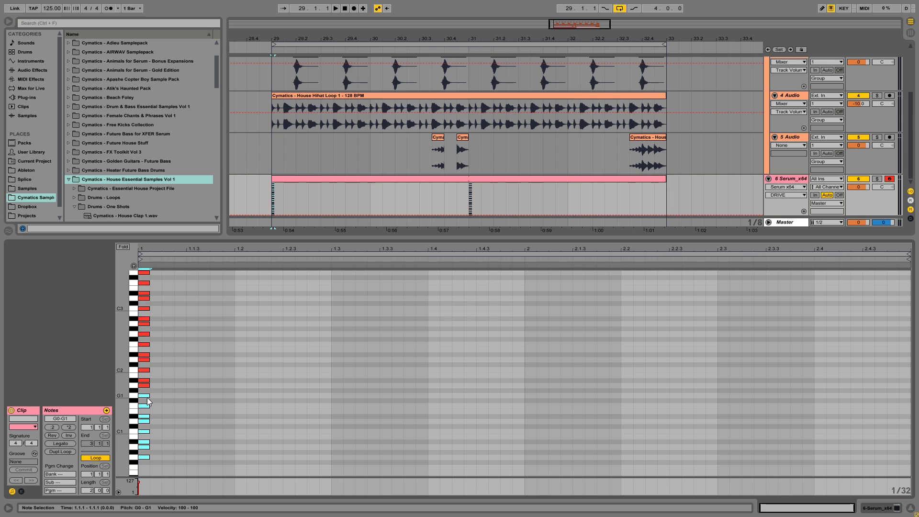
key("ctrl+a")
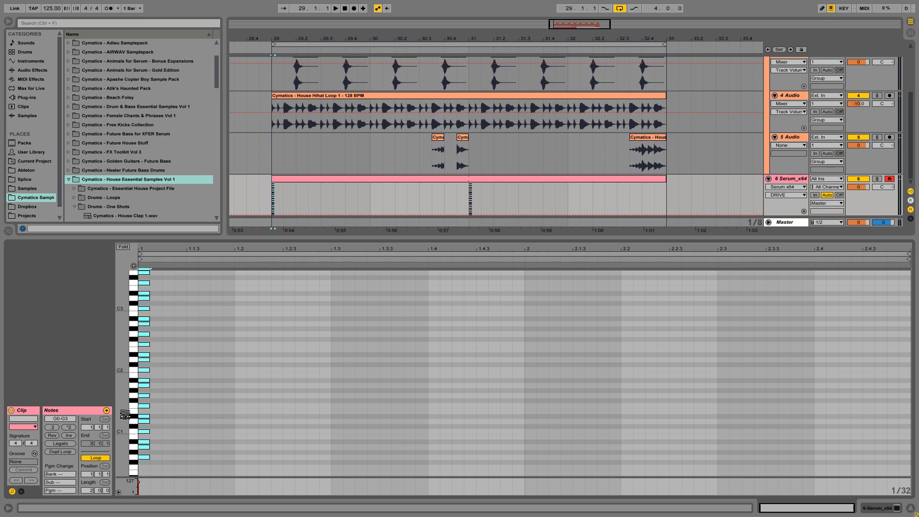
left_click_drag(134, 391, 126, 392)
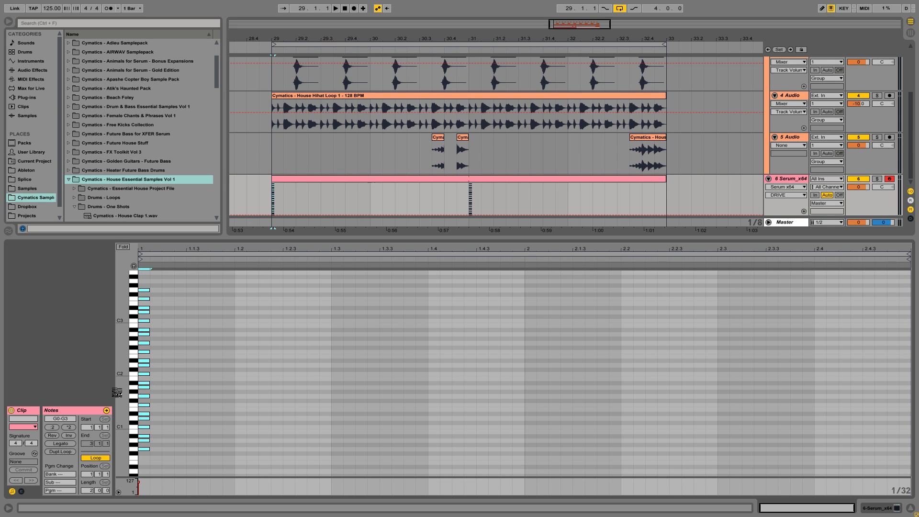
left_click(148, 461)
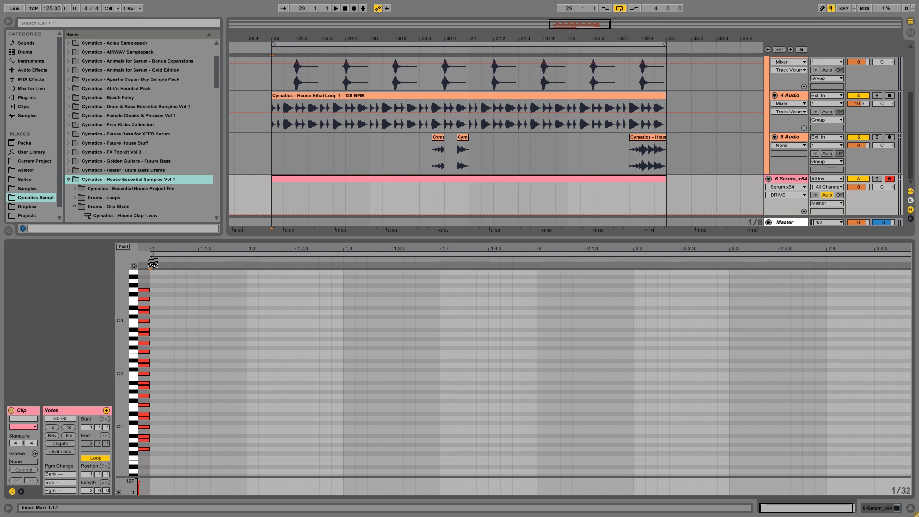
Play the arrangement from bar 29 to audition the clip
left_click(278, 201)
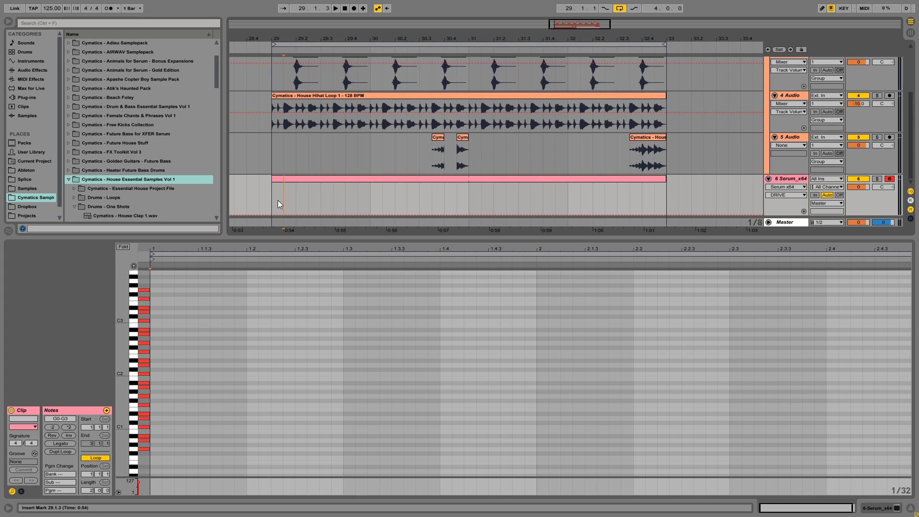
key("space")
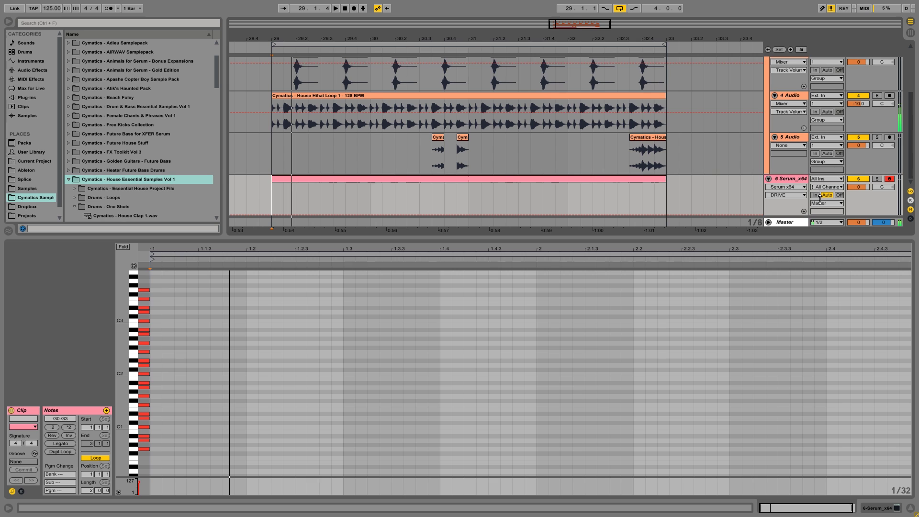
key("space")
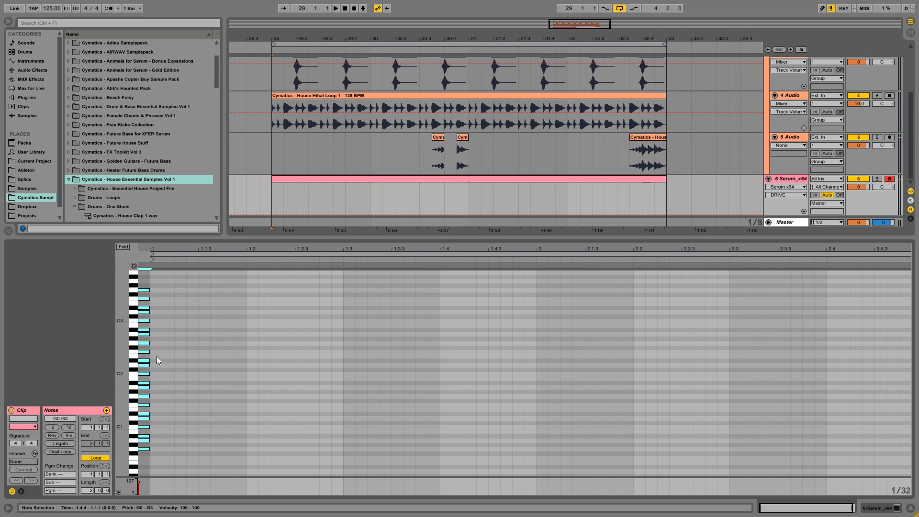
key("space")
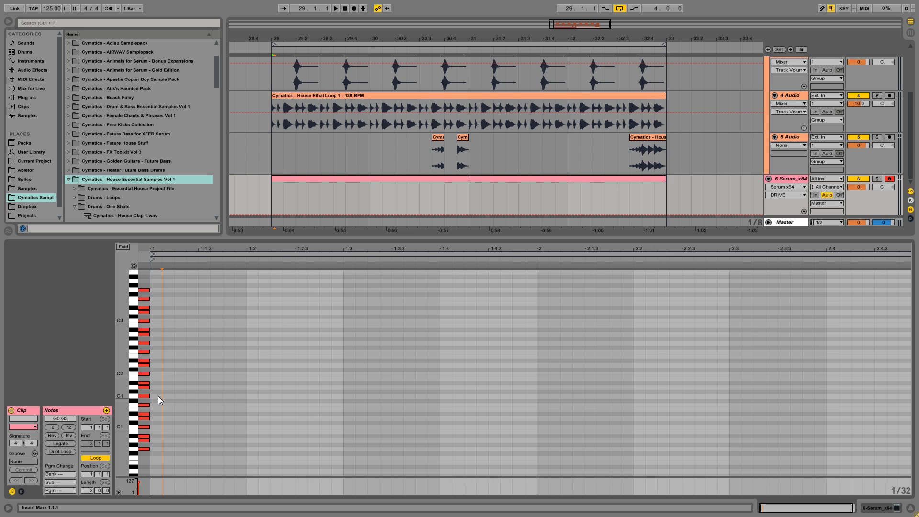
Draw a G1 note at the clip start, lengthen it to end at 1.1.4, and duplicate it
scroll(158, 383, "down", 3)
scroll(158, 380, "up", 2)
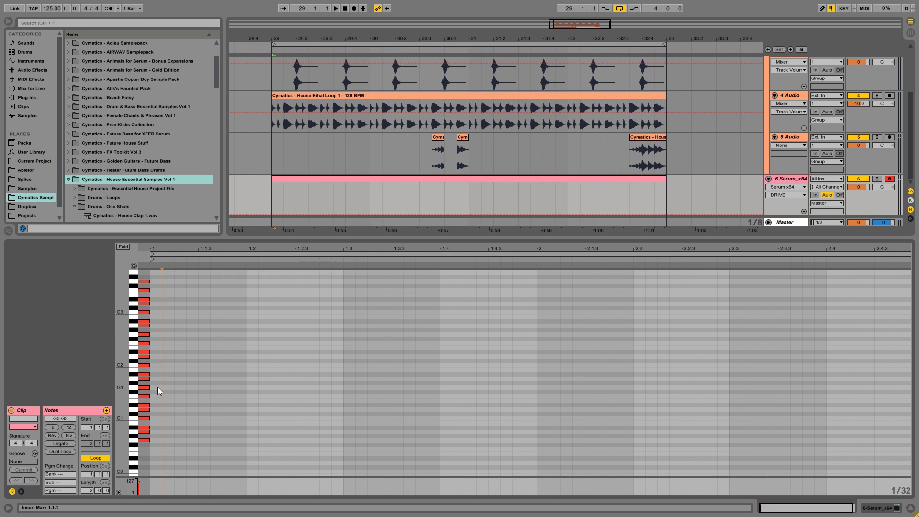
left_click_drag(158, 387, 199, 387)
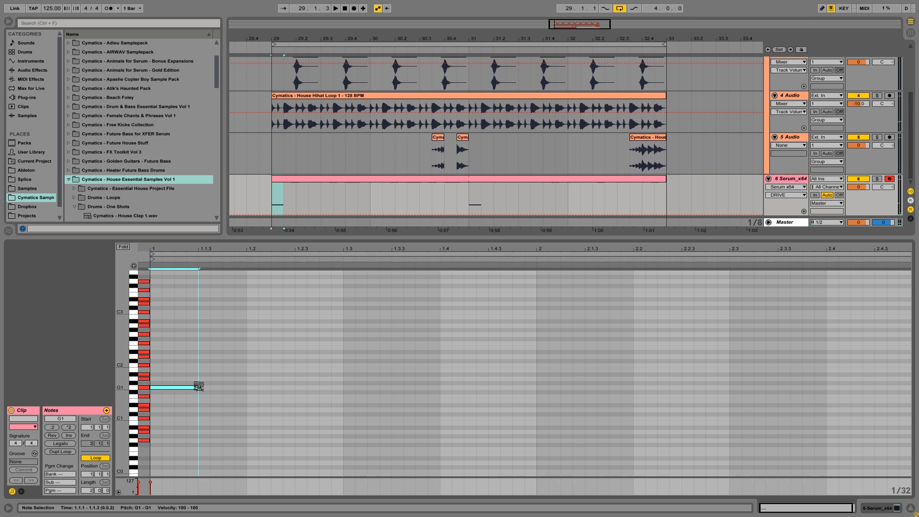
left_click(198, 396)
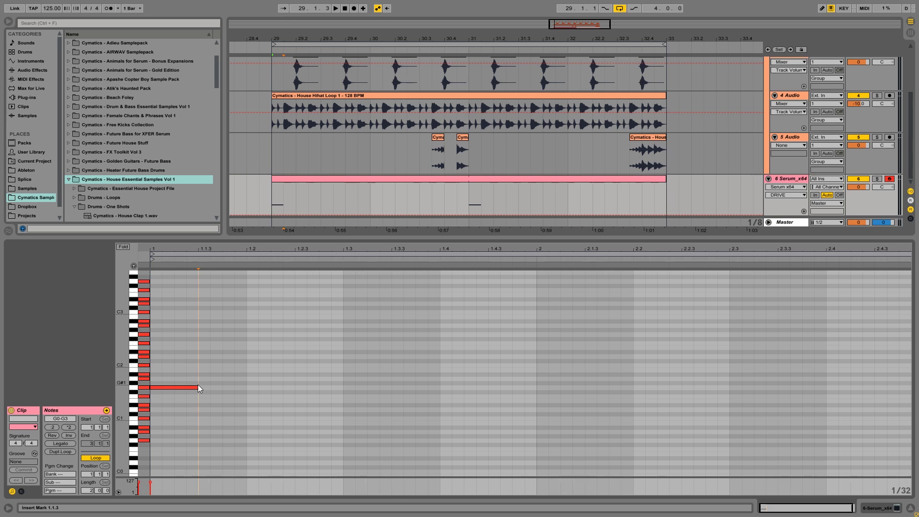
left_click_drag(199, 388, 222, 389)
key("ctrl+d")
key("ctrl+d")
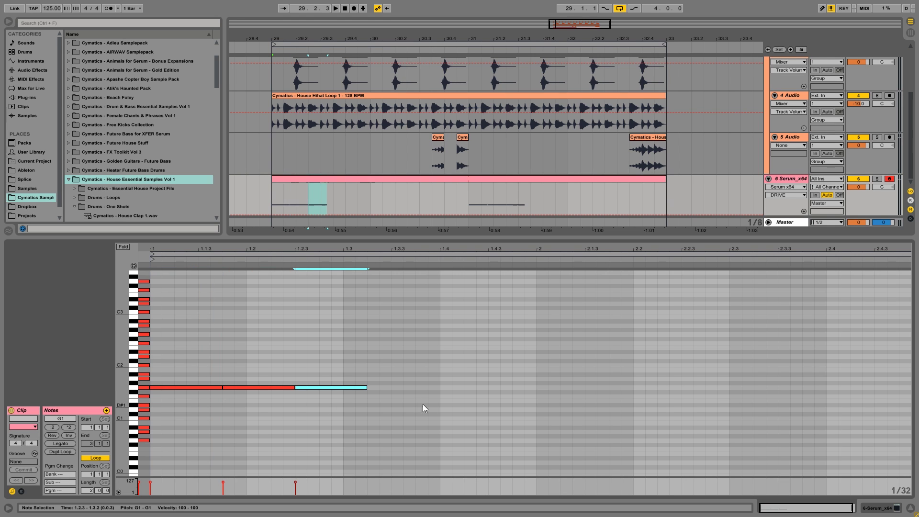
key("space")
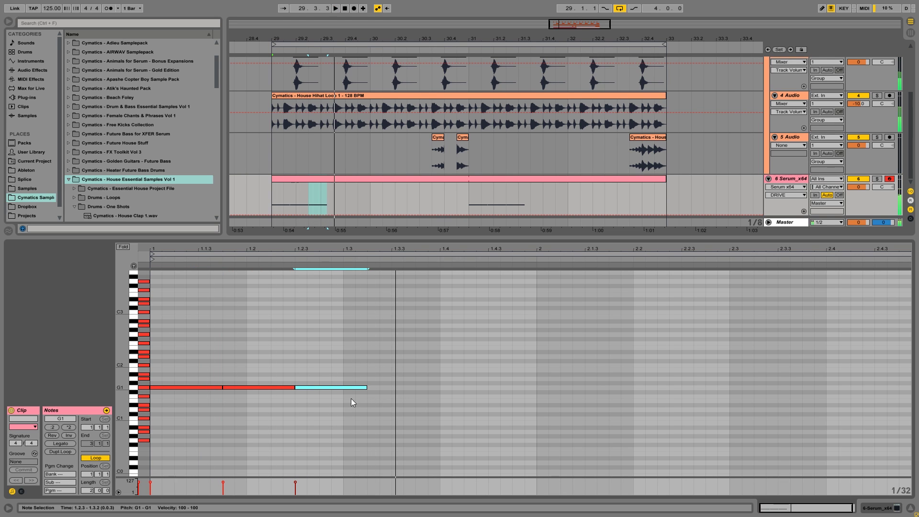
Duplicate the three G1 notes, delete the last, and shorten one to end at 1.4.3
left_click_drag(203, 395, 360, 354)
key("ctrl+d")
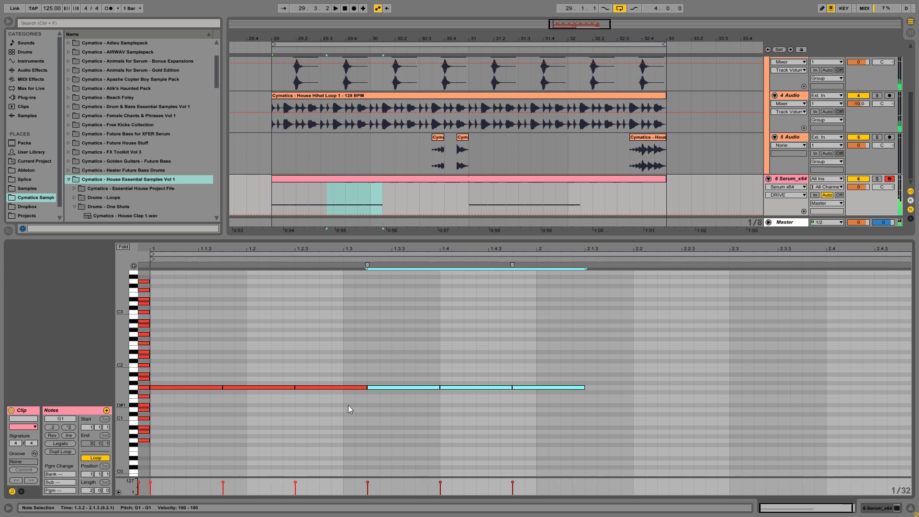
left_click(347, 406)
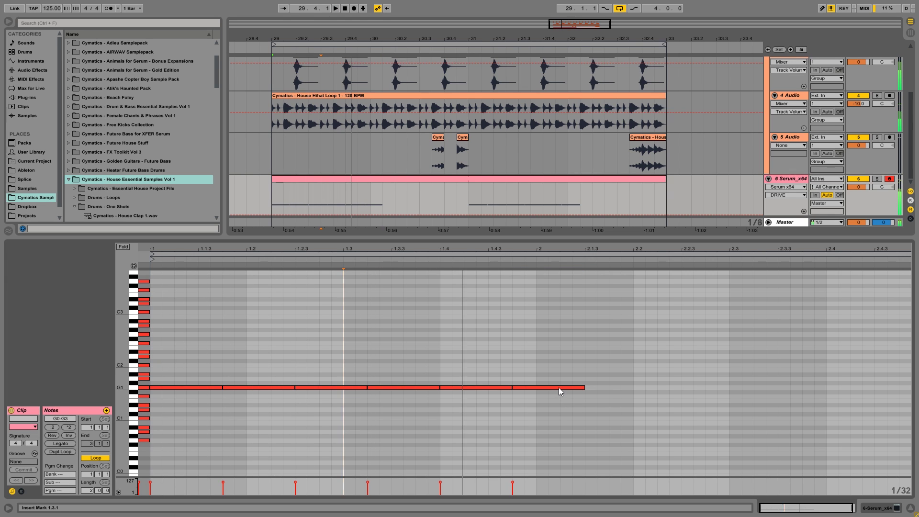
double_click(559, 387)
key("space")
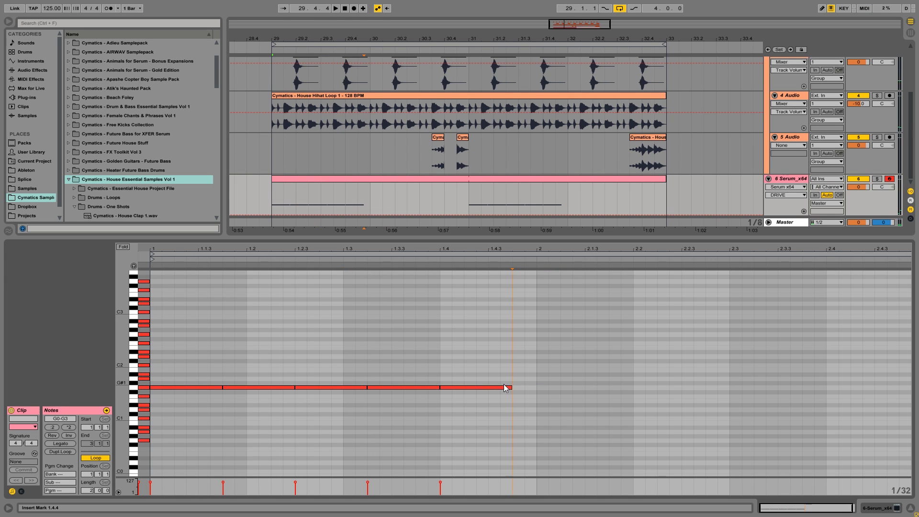
left_click_drag(505, 388, 486, 385)
key("ctrl+d")
left_click(491, 400)
key("space")
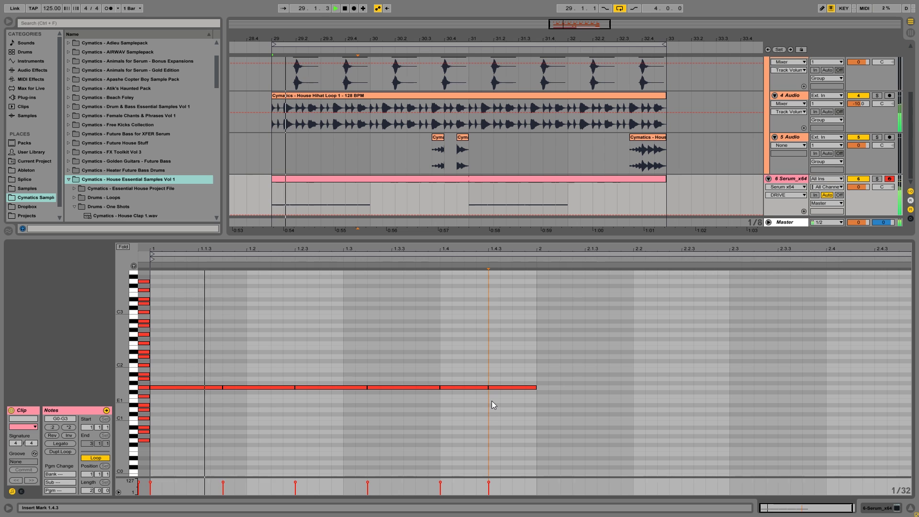
Copy the last two G1 notes into bar 2 and lengthen a new copy to end at 2.2.4
left_click_drag(470, 403, 505, 388)
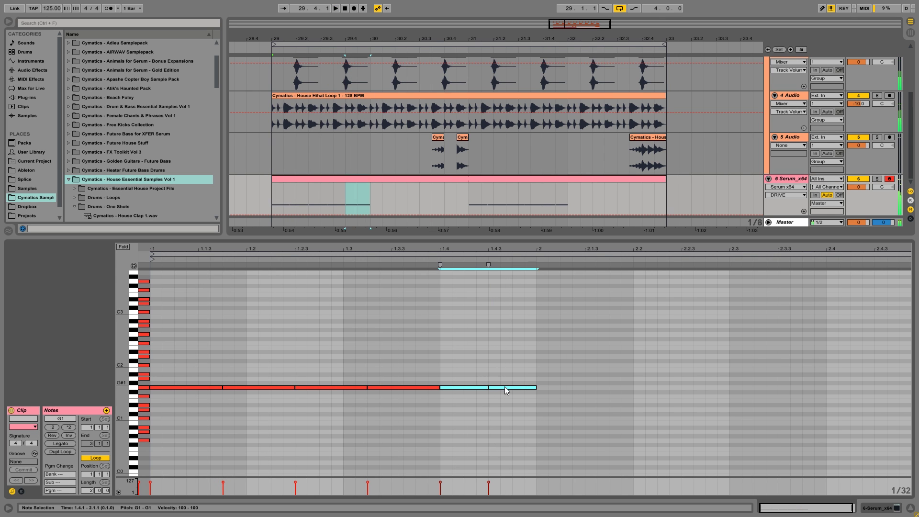
key("ctrl+d")
left_click(540, 401)
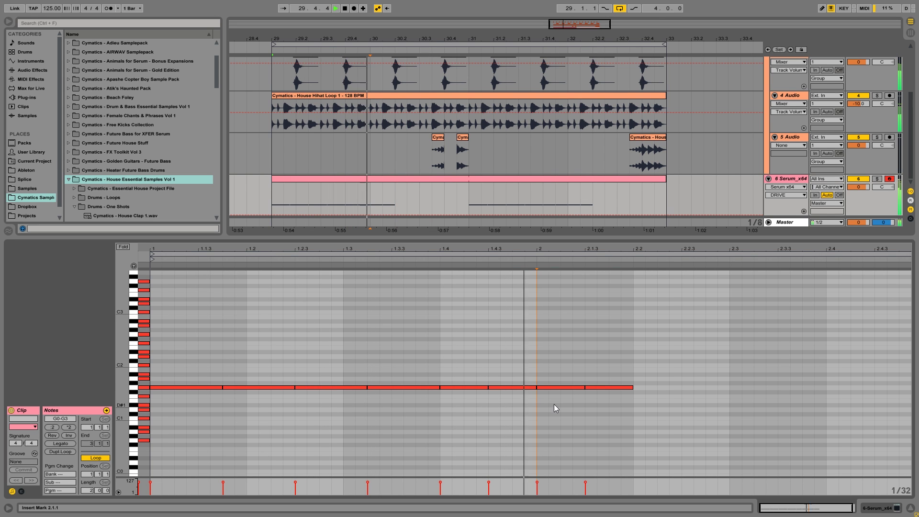
left_click(606, 387)
key("ctrl+d")
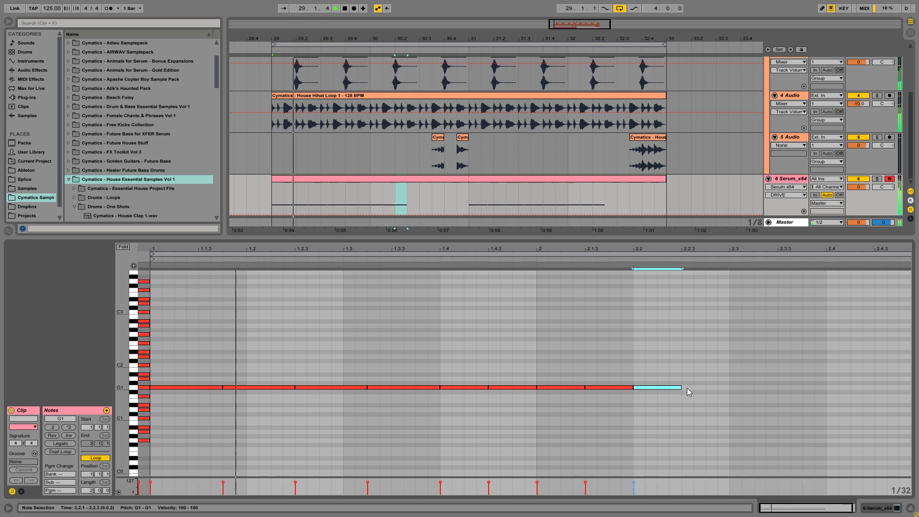
left_click_drag(684, 387, 706, 389)
left_click(707, 398)
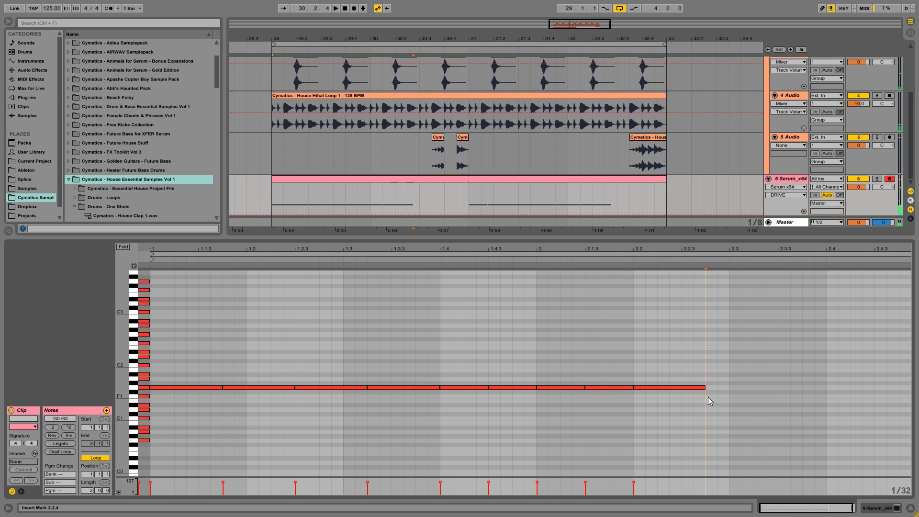
Add further G1 copies, shortened to end at 2.3.1 and 2.4.2, to finish bar 2
left_click(689, 387)
key("ctrl+d")
key("space")
mouse_move(779, 387)
left_mouse_down()
mouse_move(732, 388)
mouse_move(780, 388)
left_mouse_up()
key("ctrl+d")
key("ctrl+d")
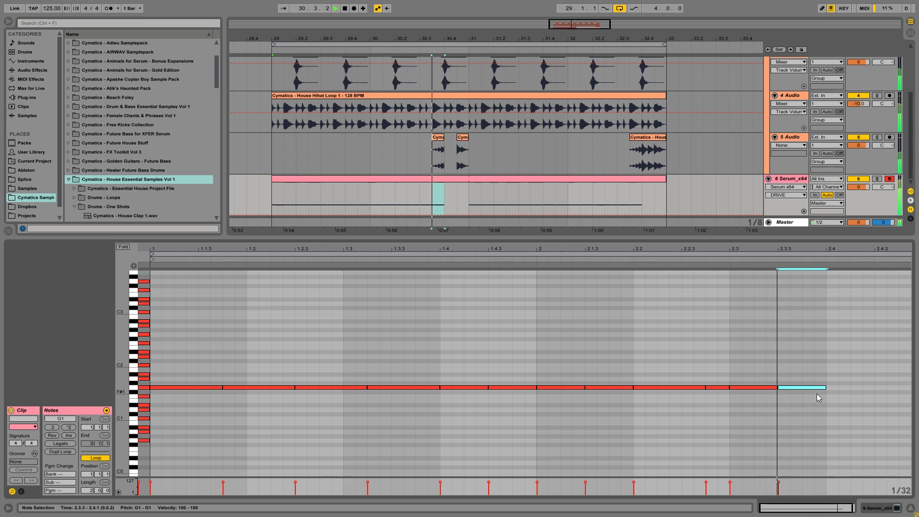
key("space")
key("ctrl+d")
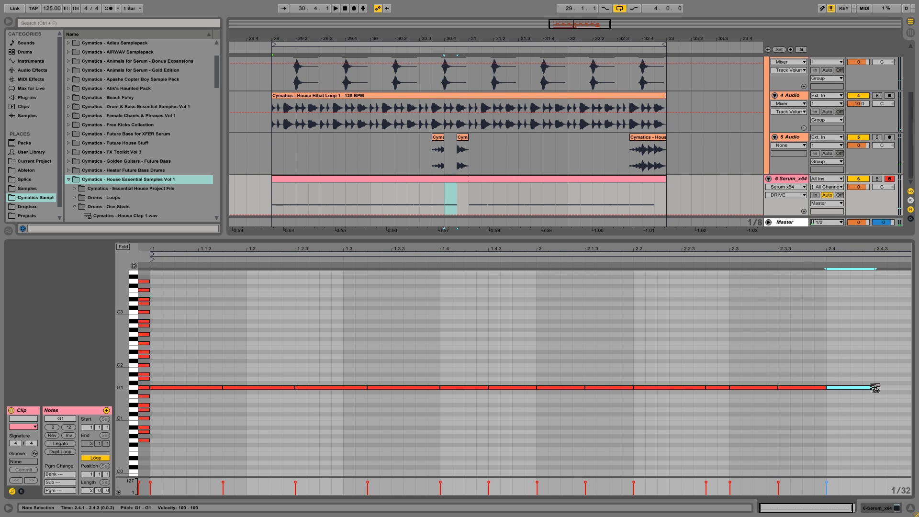
left_click_drag(875, 387, 849, 388)
key("ctrl+d")
key("ctrl+d")
key("ctrl+d")
key("space")
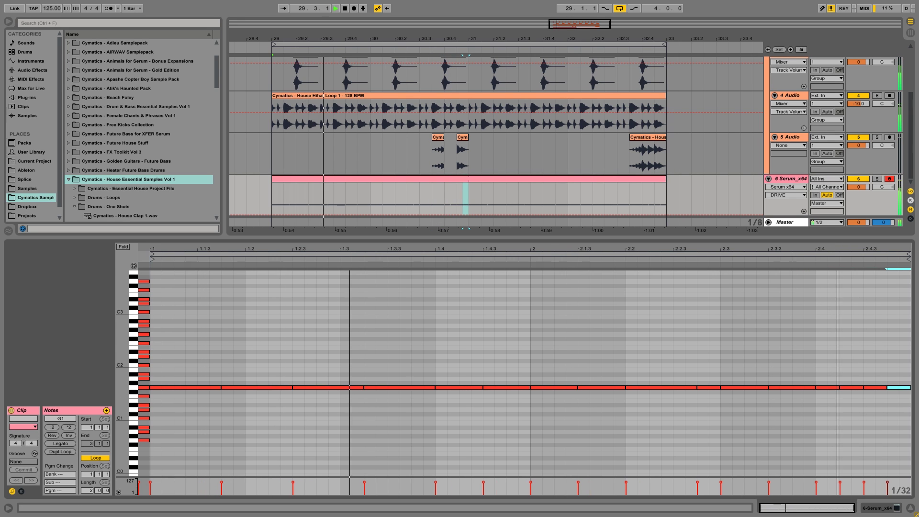
left_click(815, 329)
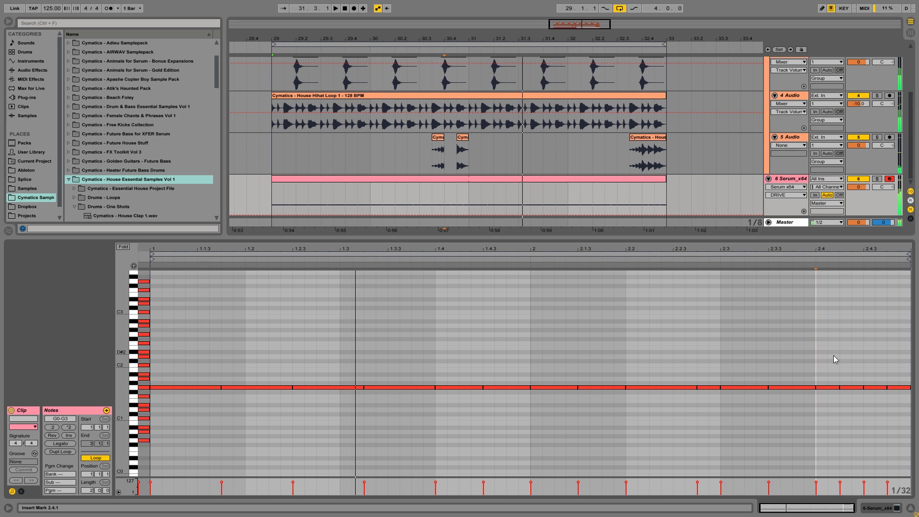
Lengthen the G1 note starting at 2.2.4 and play the bassline back
left_click_drag(835, 409, 891, 353)
left_click(891, 353)
left_click_drag(720, 387, 768, 387)
left_click(768, 394)
key("space")
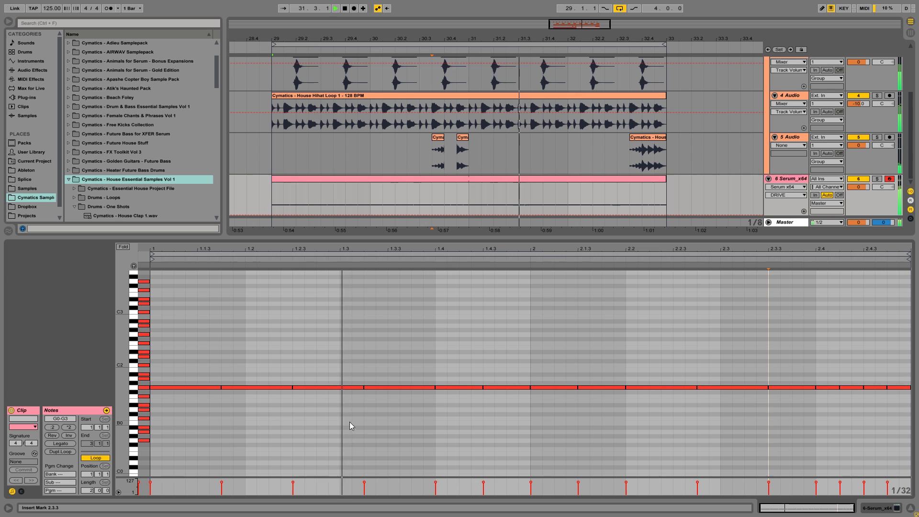
key("space")
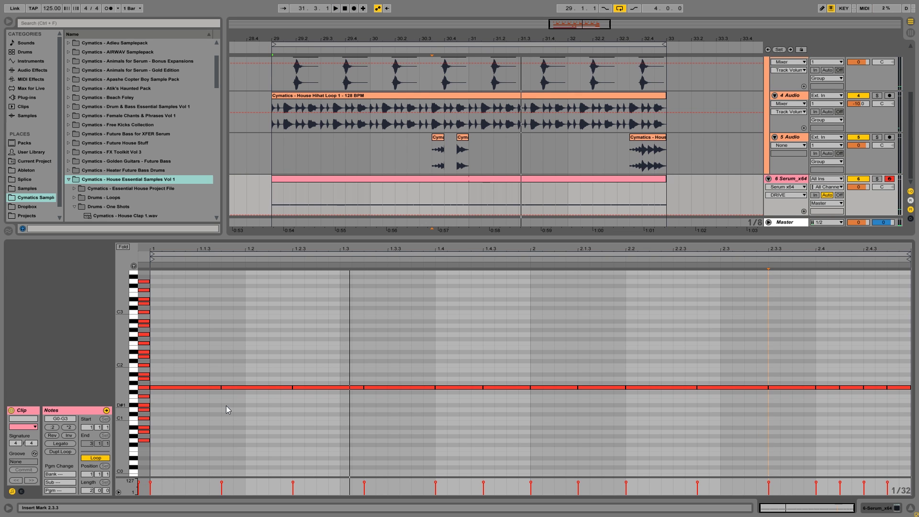
Review groups of bass notes, then add a short A#1 note at 1.2.3
left_click_drag(185, 409, 885, 346)
left_click(885, 346)
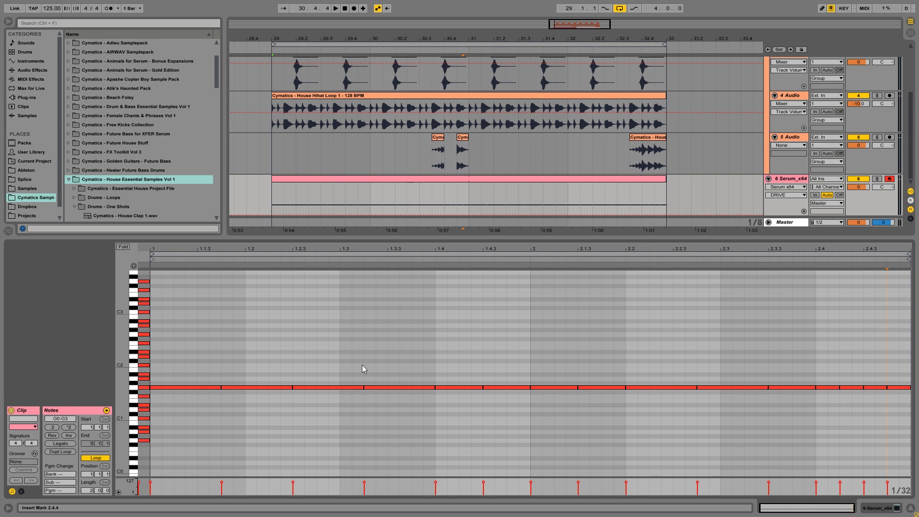
left_click_drag(191, 371, 308, 396)
mouse_move(418, 423)
left_mouse_down()
mouse_move(455, 345)
mouse_move(406, 416)
left_mouse_up()
left_click(406, 417)
left_click_drag(171, 399, 359, 336)
left_click(298, 371)
left_click(276, 388)
double_click(296, 374)
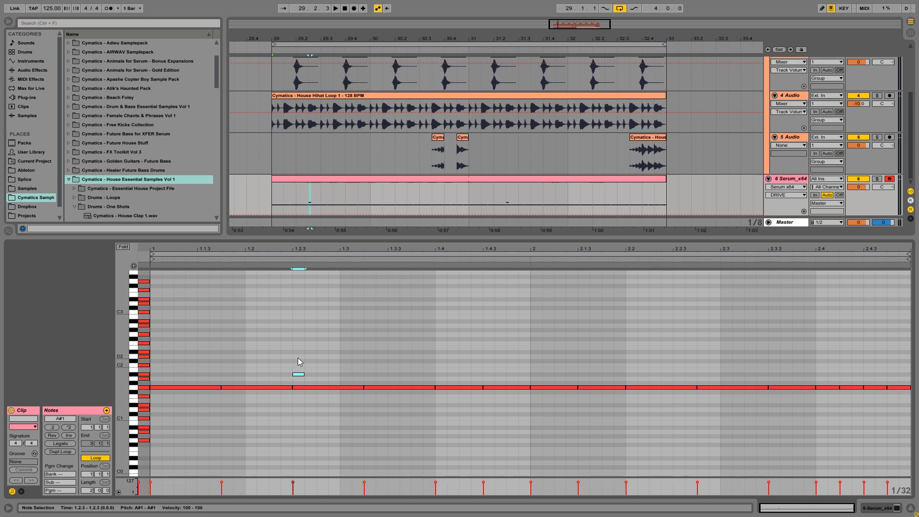
Try A#1 on the notes at 1.3.2 and 1.2.3, keeping A#1 at 1.2.3
double_click(298, 357)
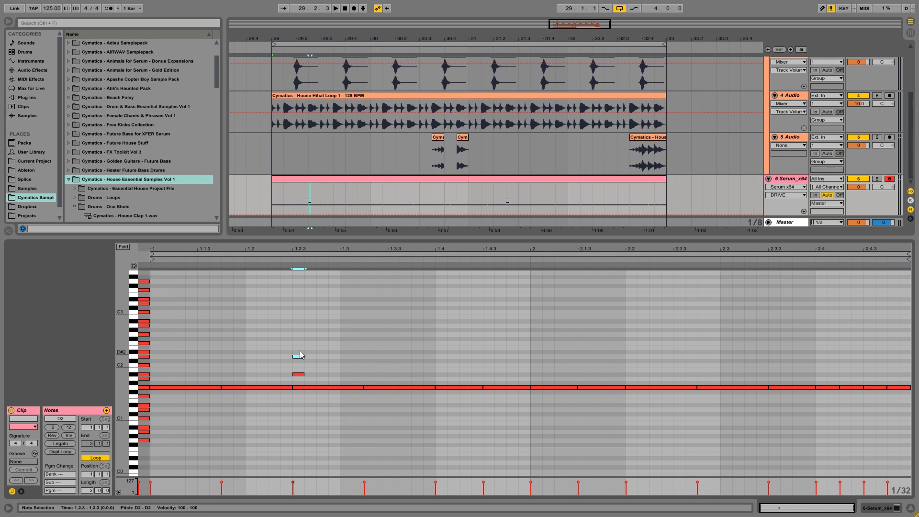
key("ctrl+z")
key("ctrl+z")
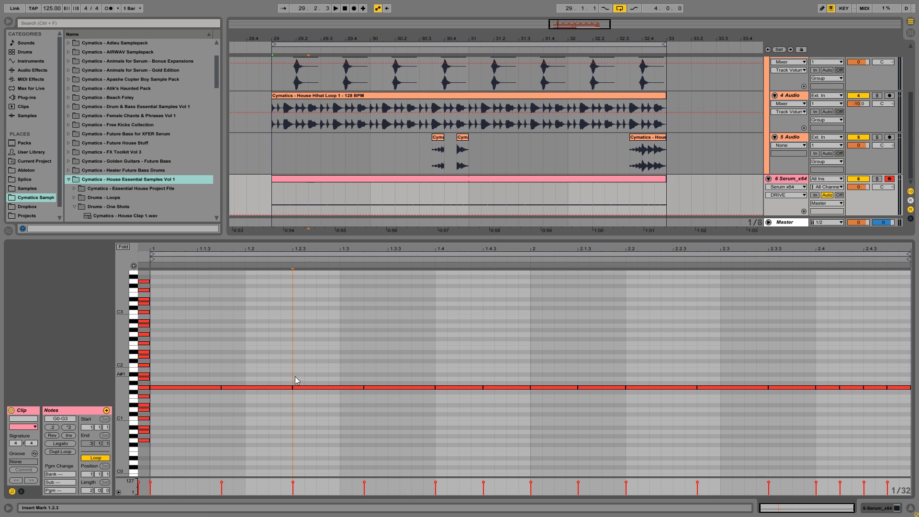
left_click_drag(365, 388, 381, 373)
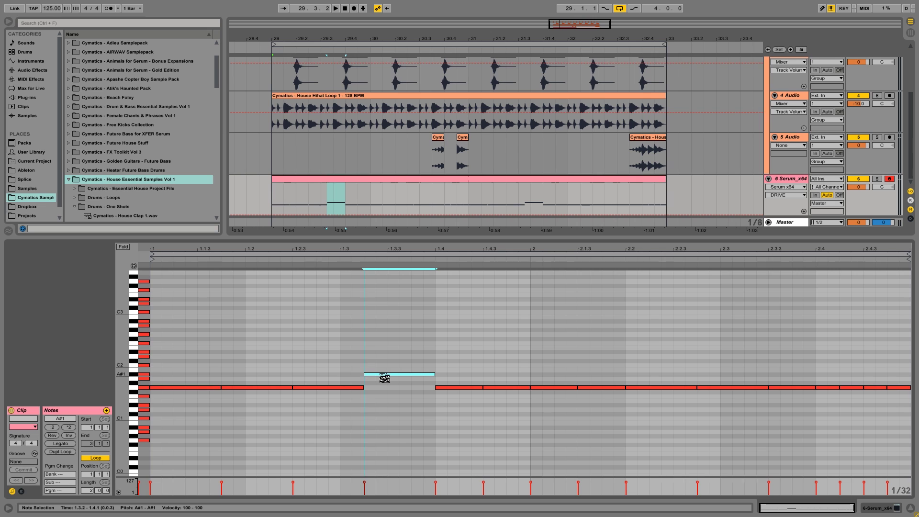
key("space")
left_click(349, 404)
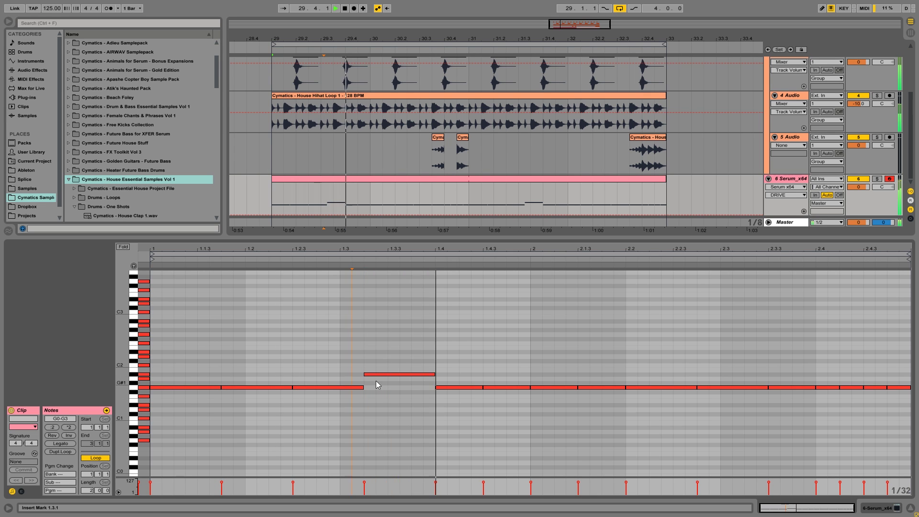
key("space")
key("ctrl+z")
left_click_drag(338, 388, 338, 375)
left_click(292, 403)
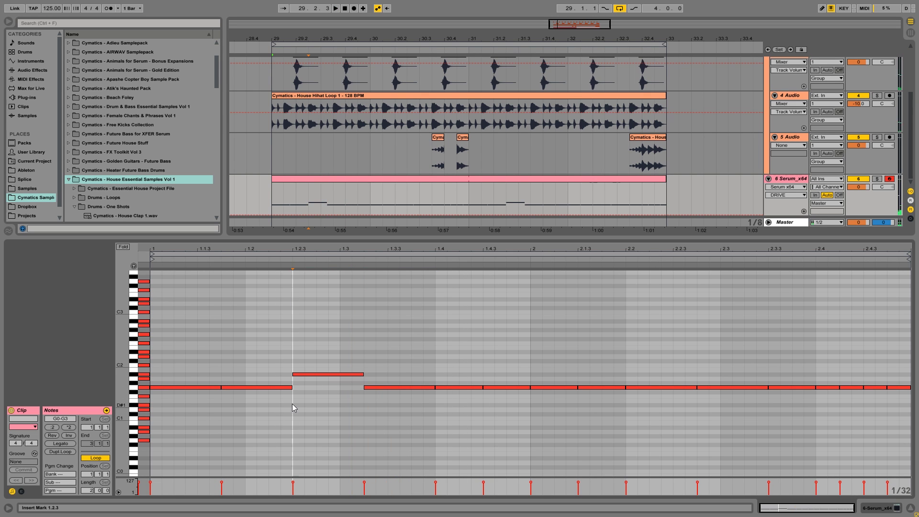
key("space")
Drop the note at 1.3.1 down to D1 and audition the bassline
left_click_drag(406, 388, 410, 410)
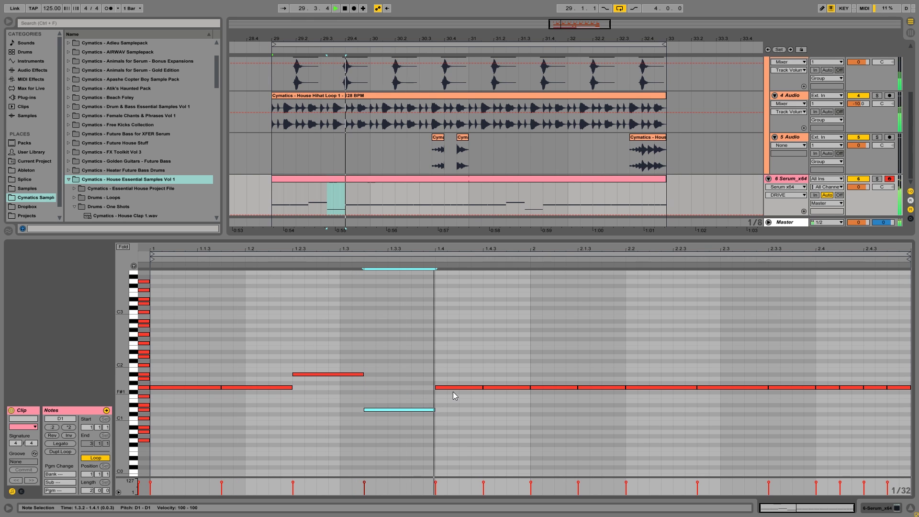
left_click_drag(452, 391, 681, 407)
key("space")
left_click(697, 397)
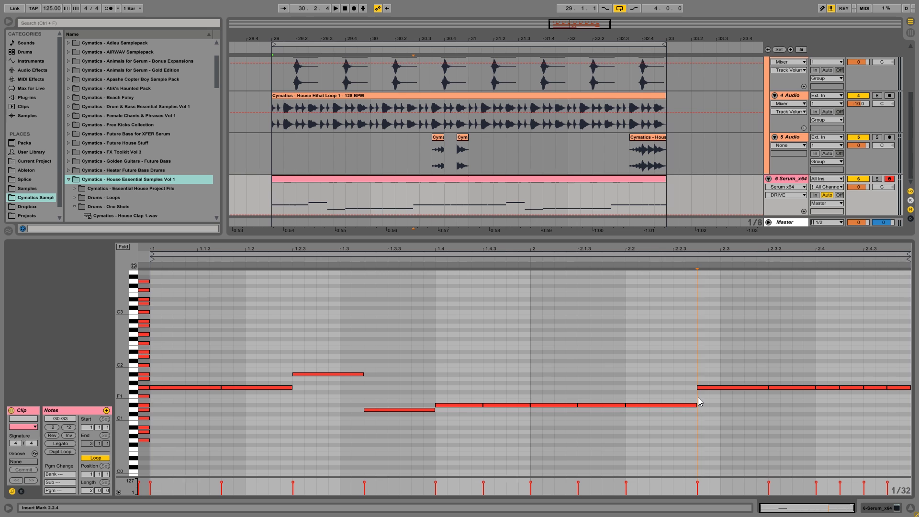
key("space")
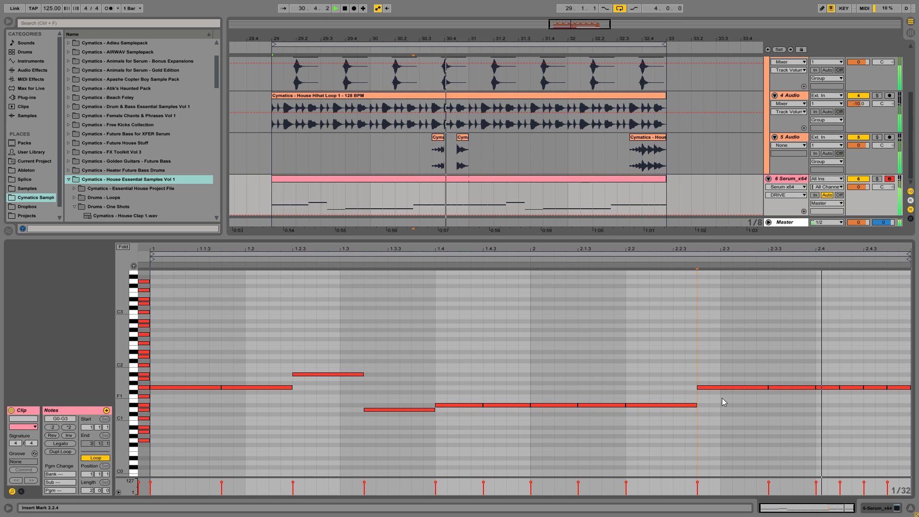
Lower the G1 notes from 2.2.4 onward to D#1 and play back the result
left_click_drag(723, 399, 909, 369)
key("space")
left_click_drag(718, 390, 710, 408)
left_click(697, 395)
key("space")
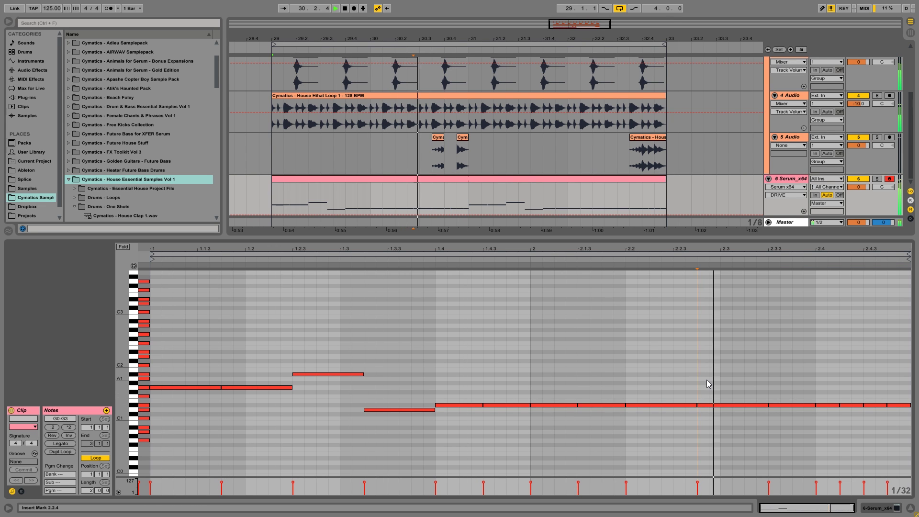
key("space")
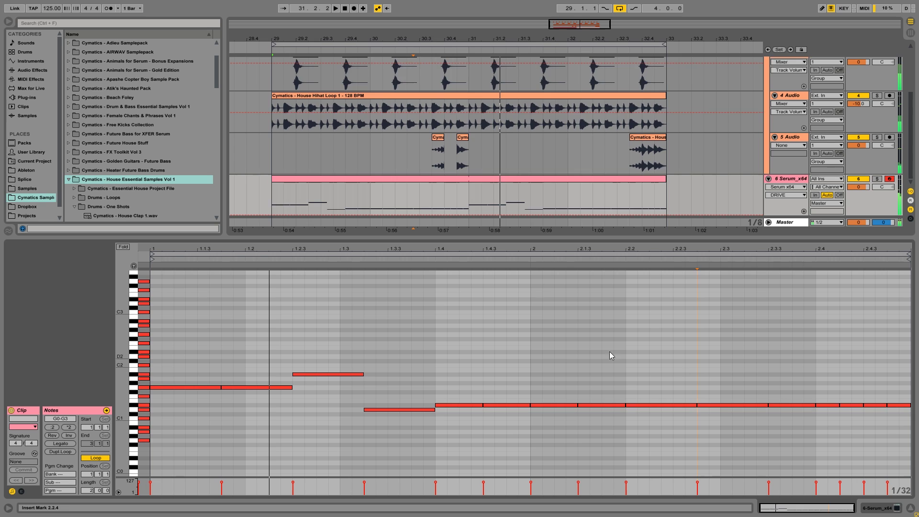
View the kick clip, fold drum audio tracks 2–5 into slim rows, and reopen the Serum clip's notes
scroll(287, 124, "up", 4)
left_click(268, 115)
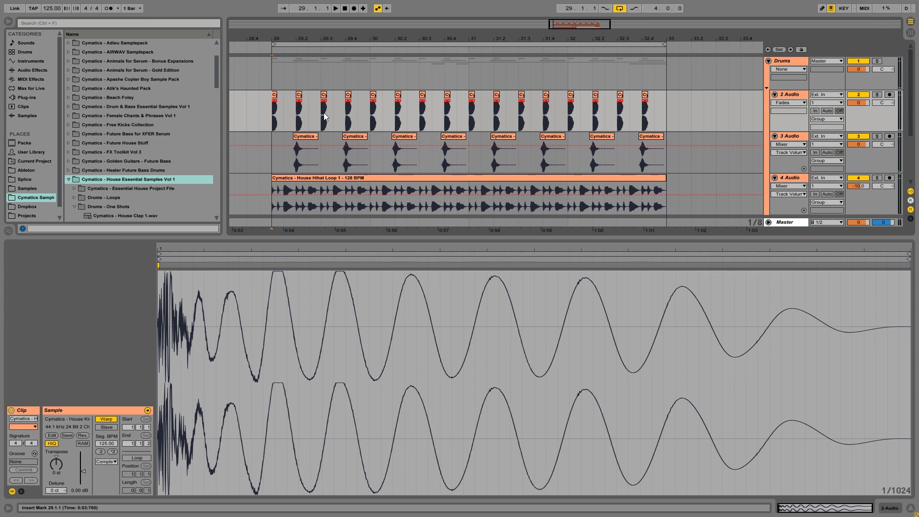
left_click(774, 95, "alt")
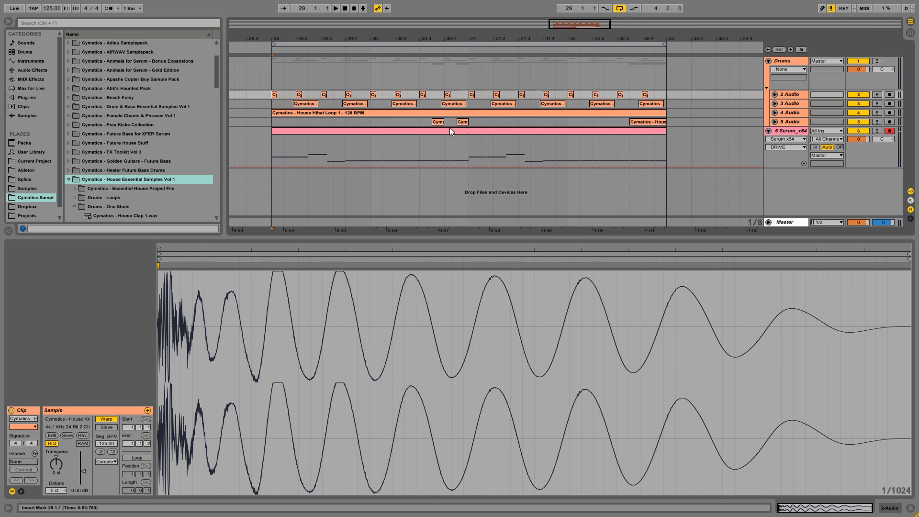
left_click(341, 129)
left_click(340, 337)
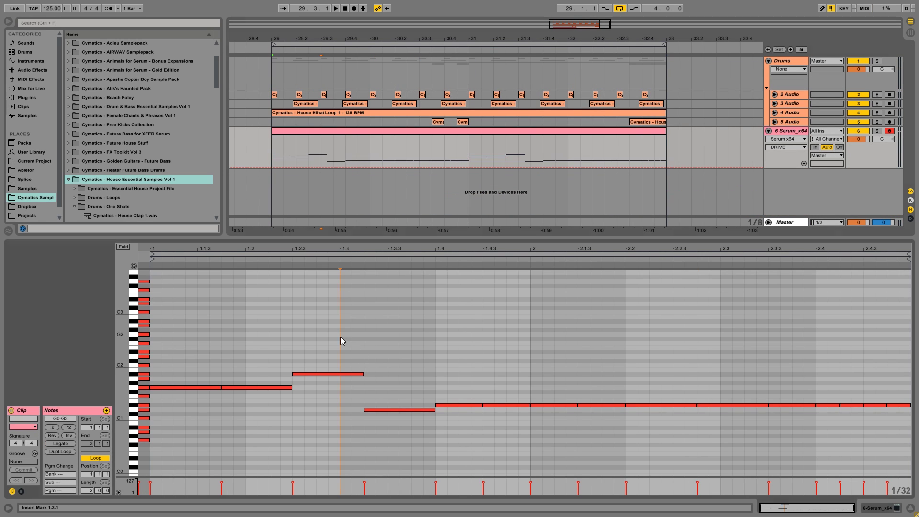
left_click(312, 139)
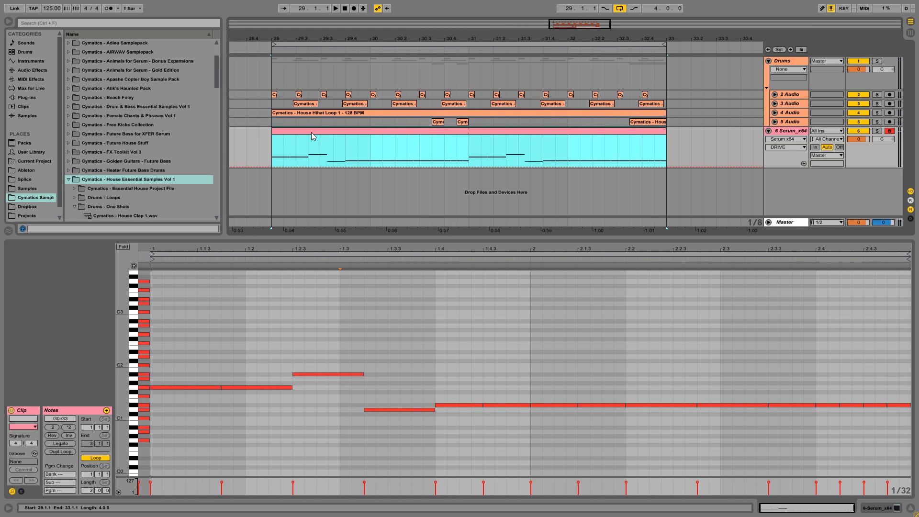
left_click(275, 157)
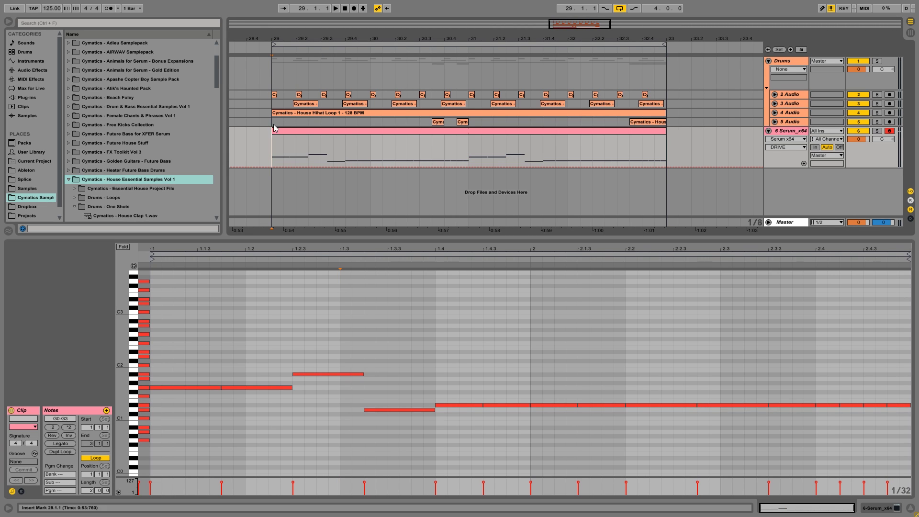
Check the hi-hat loop waveform, then return to the bass notes at beat 1.4
left_click(343, 339)
left_click(271, 111)
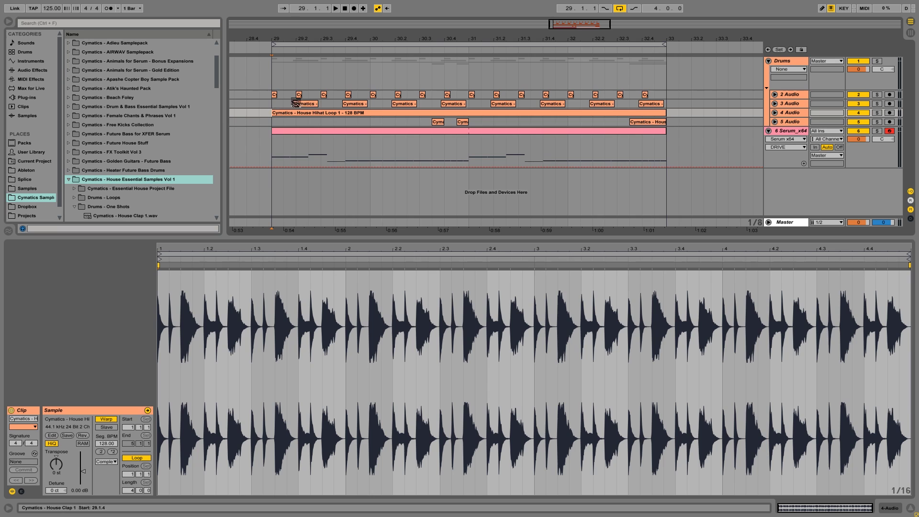
left_click(276, 130)
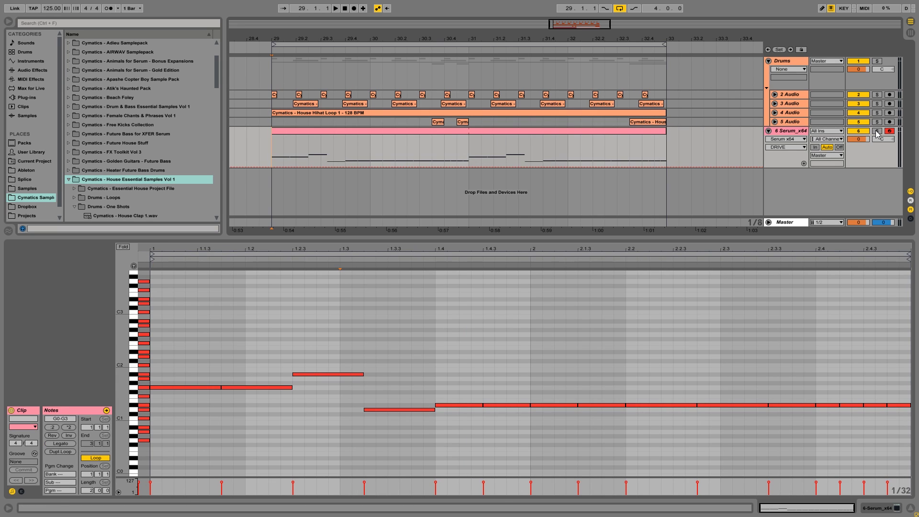
left_click(438, 358)
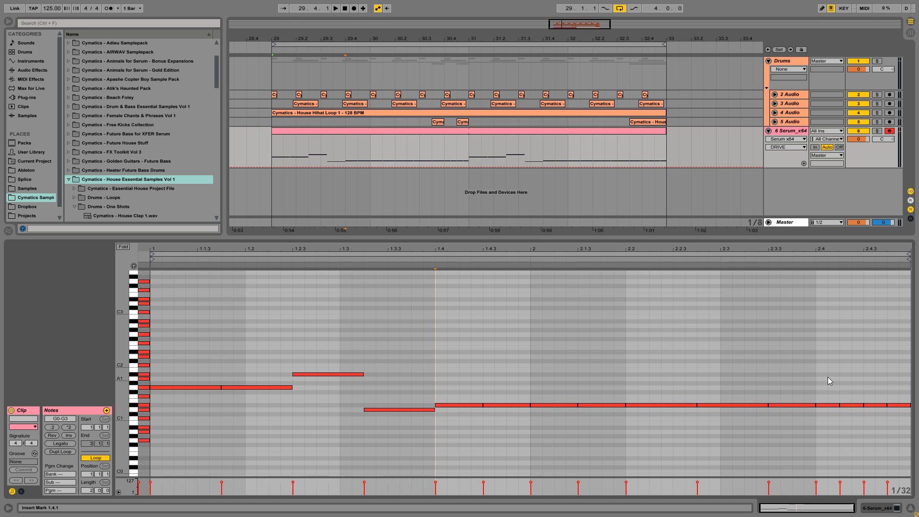
Raise the last four bass notes from beat 2.4 up to F1 and play them back
left_click_drag(828, 380, 904, 426)
key("Up")
key("Up")
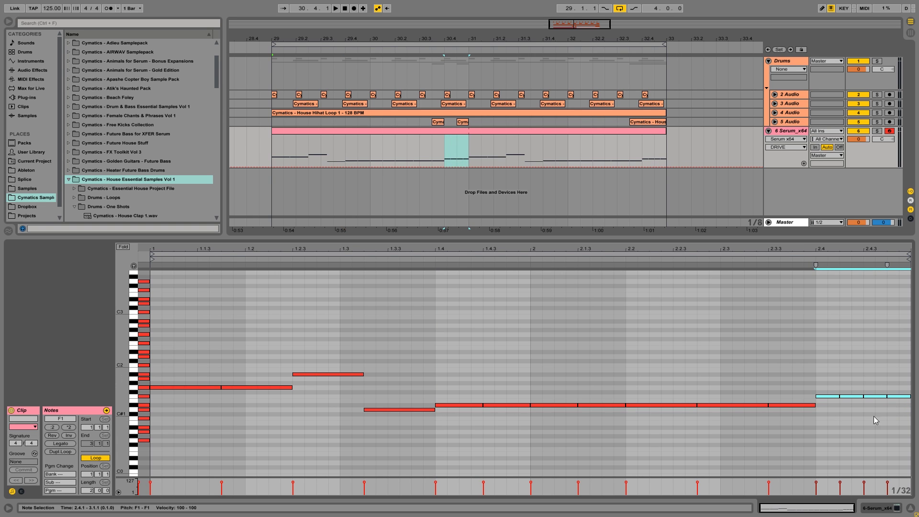
key("space")
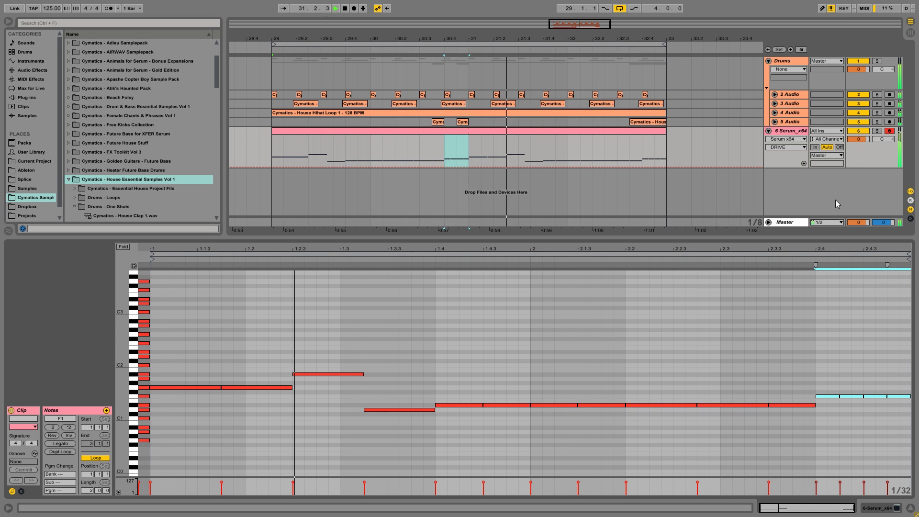
Solo the Serum bass track, stop playback and deselect the raised notes
left_click(877, 131)
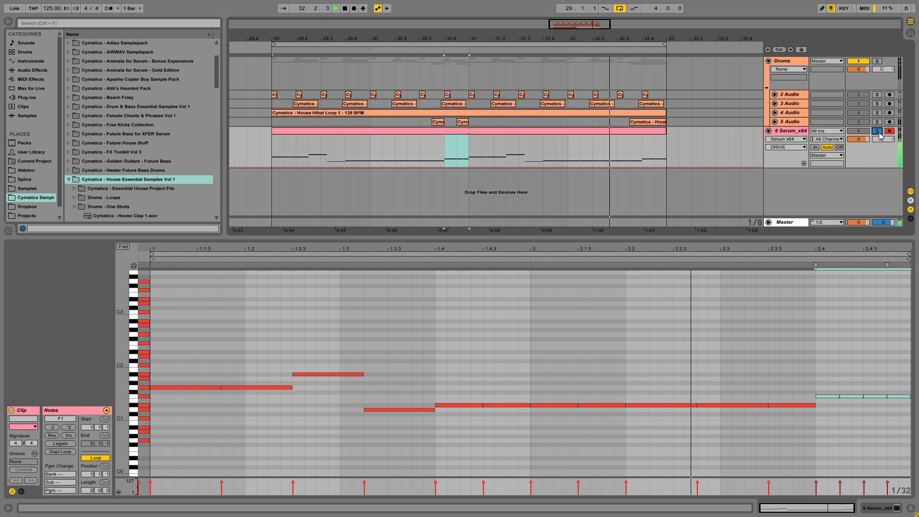
left_click(467, 138)
key("space")
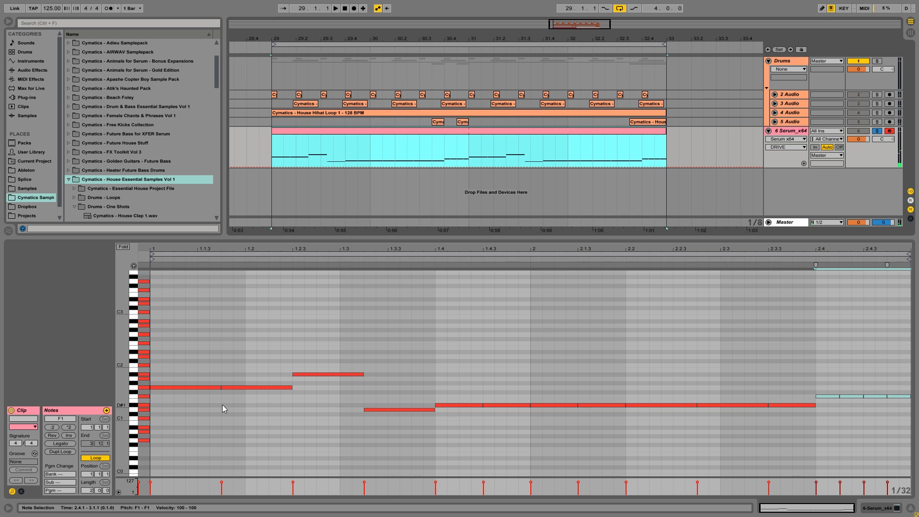
left_click(151, 454)
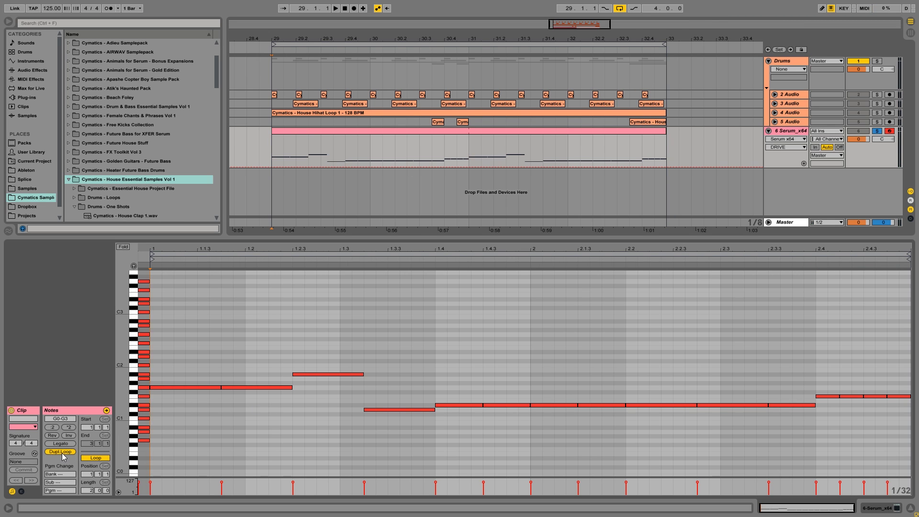
Review the bass notes and shorten the D1 note to end at 3.3.4
key("ctrl+a")
left_click(529, 433)
left_click_drag(525, 447, 172, 296)
left_click_drag(551, 329, 909, 458)
left_click(521, 171)
left_click(667, 356)
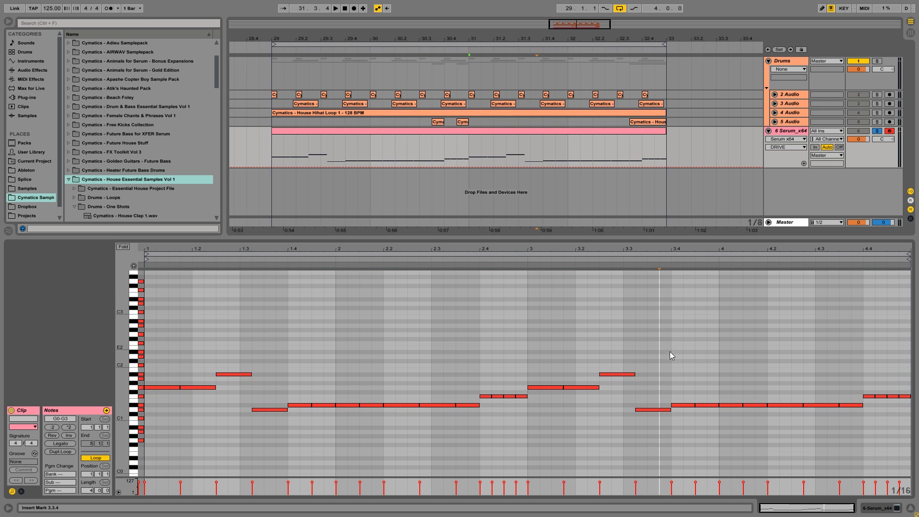
left_click_drag(670, 412, 657, 411)
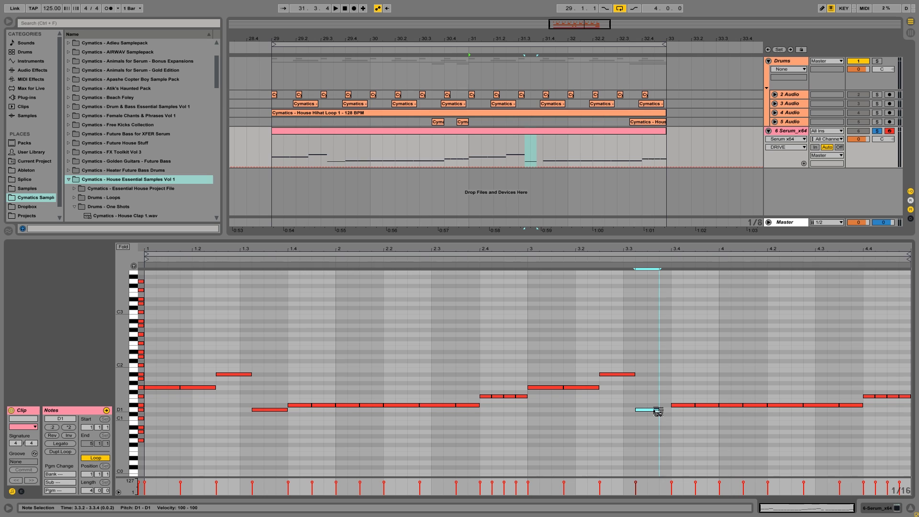
Add an A#2 note at 3.3.1, end A#1 at 3.3.1 and extend D1 to 3.4
double_click(664, 357)
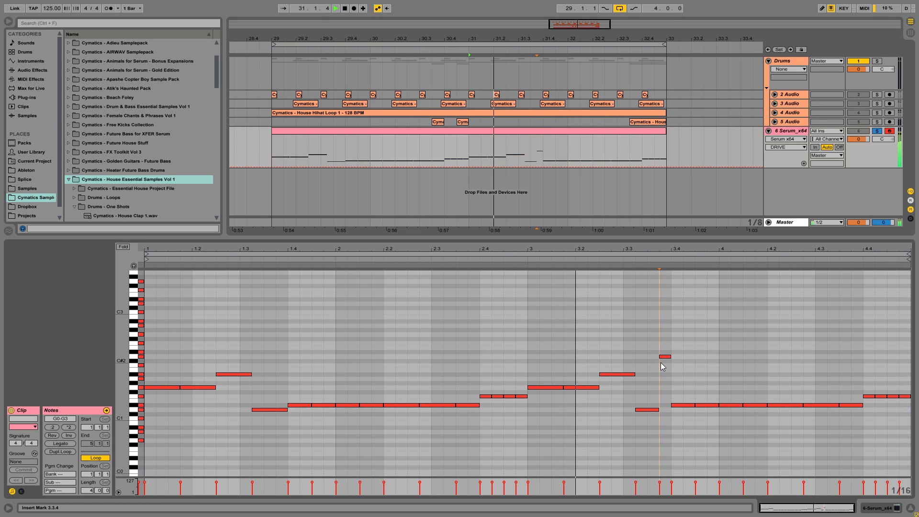
left_click(664, 357)
key("space")
key("space")
left_click_drag(664, 361, 629, 327)
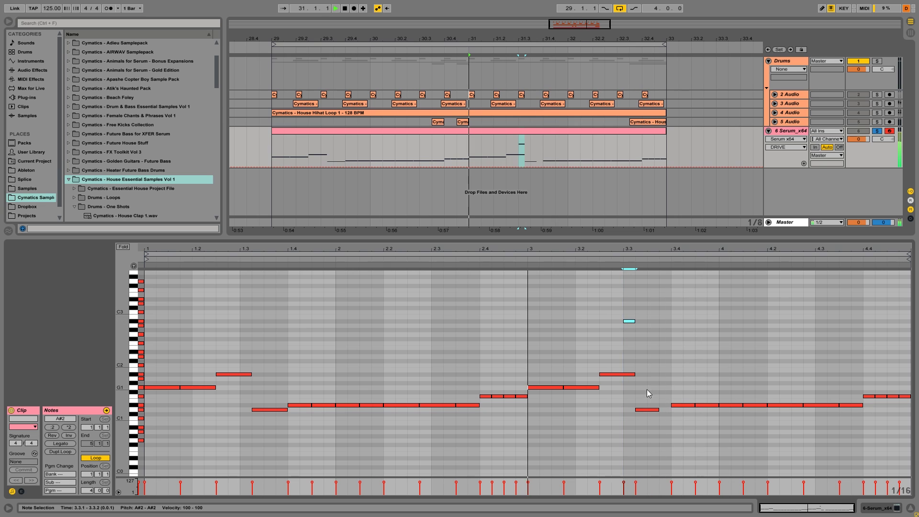
left_click_drag(634, 373, 623, 374)
left_click_drag(658, 410, 671, 410)
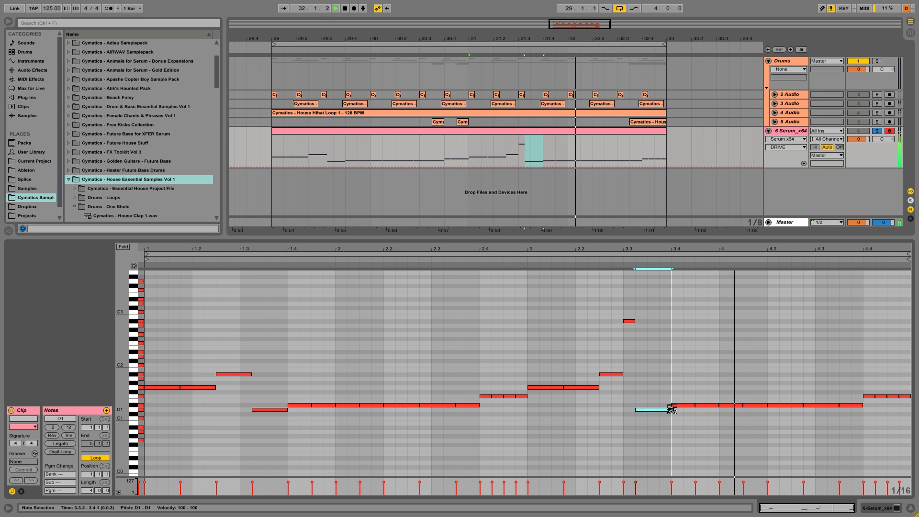
Add a short D#1 note at 4.1.4 and move the final note down to D#1
left_click(707, 404)
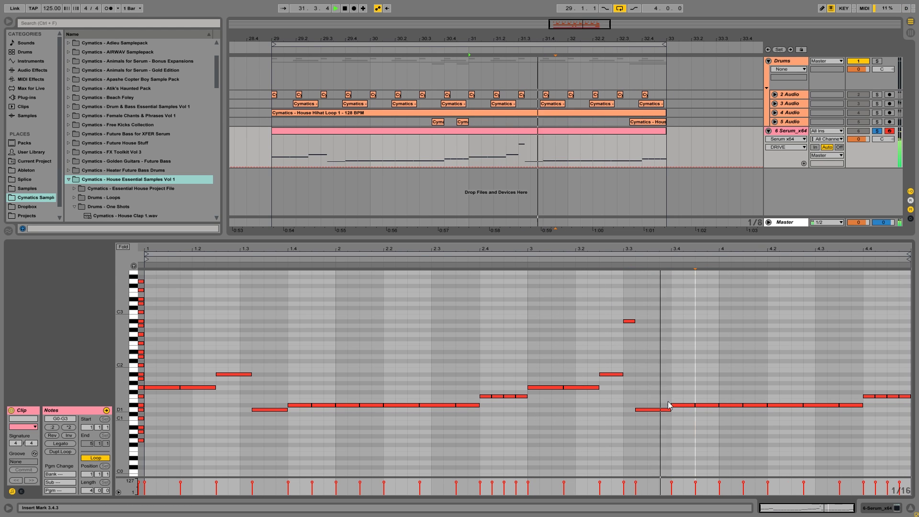
left_click(611, 374)
key("space")
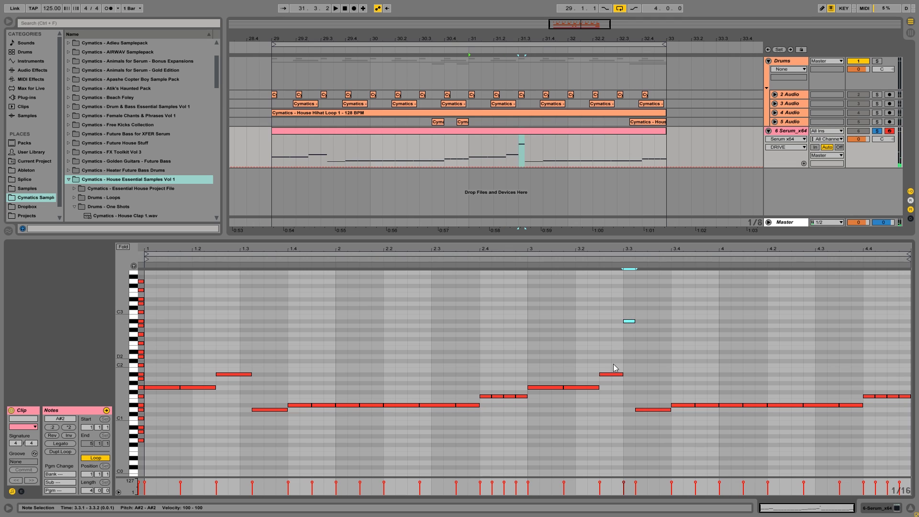
left_click(629, 322)
left_click(754, 405)
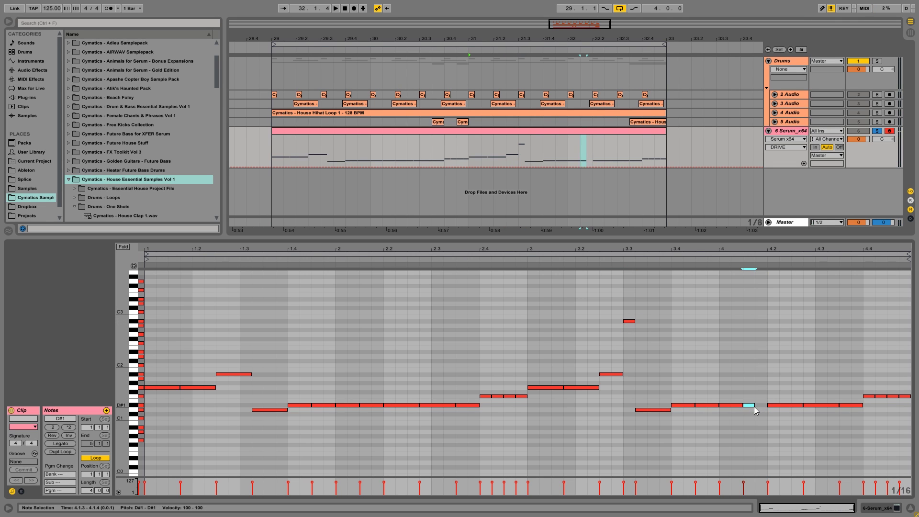
key("space")
left_click(750, 418)
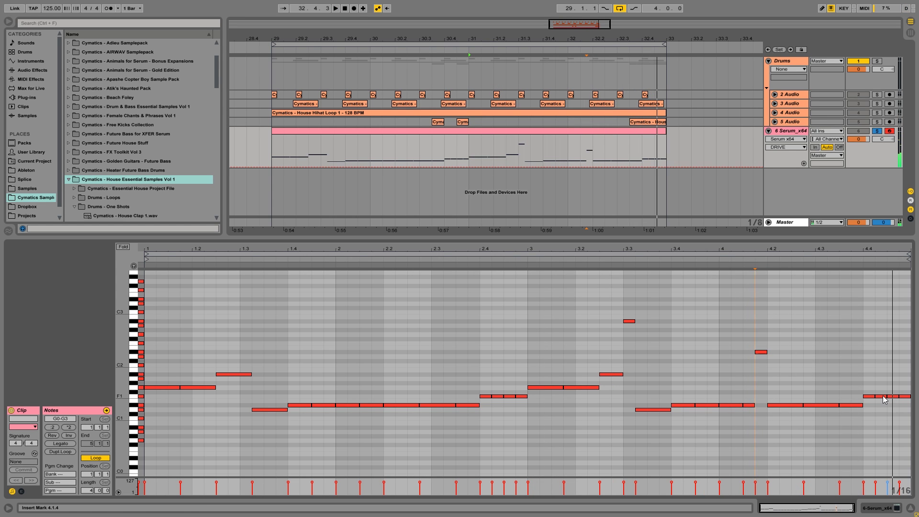
left_click_drag(883, 396, 902, 406)
left_click(903, 412)
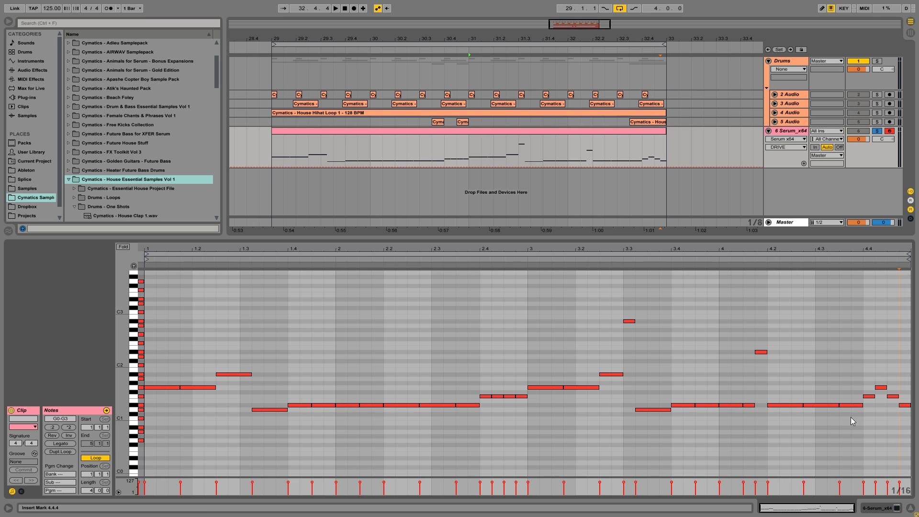
Delete the extra last note, stretch the F1 note at 4.4.3 to the clip end, lower it to D1
left_click(642, 163)
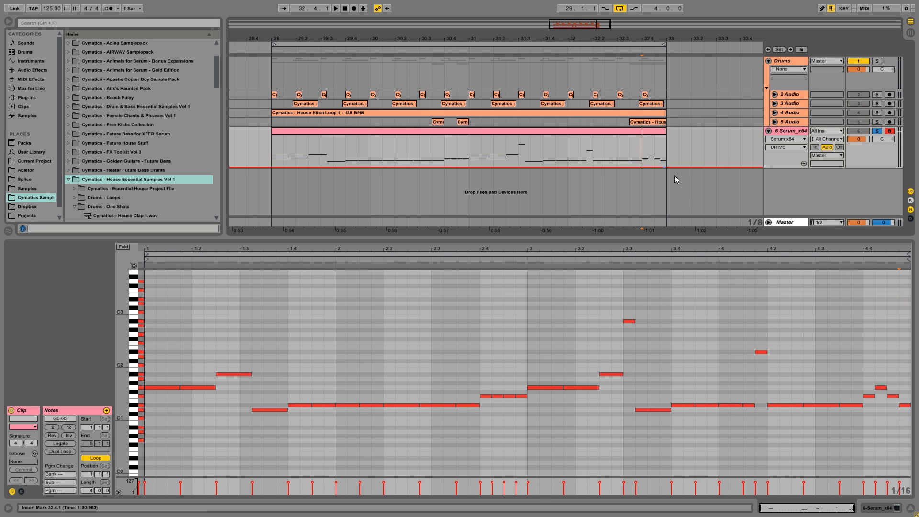
key("space")
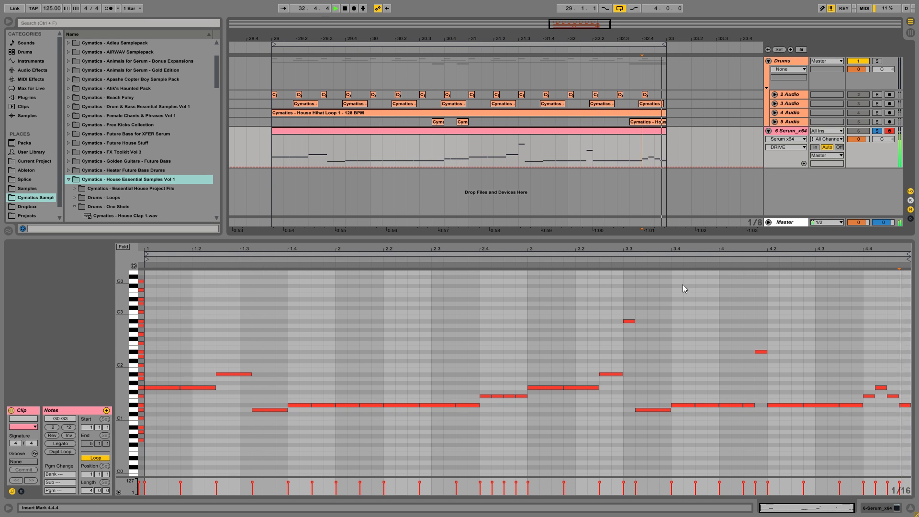
left_click(630, 293)
left_click(596, 137)
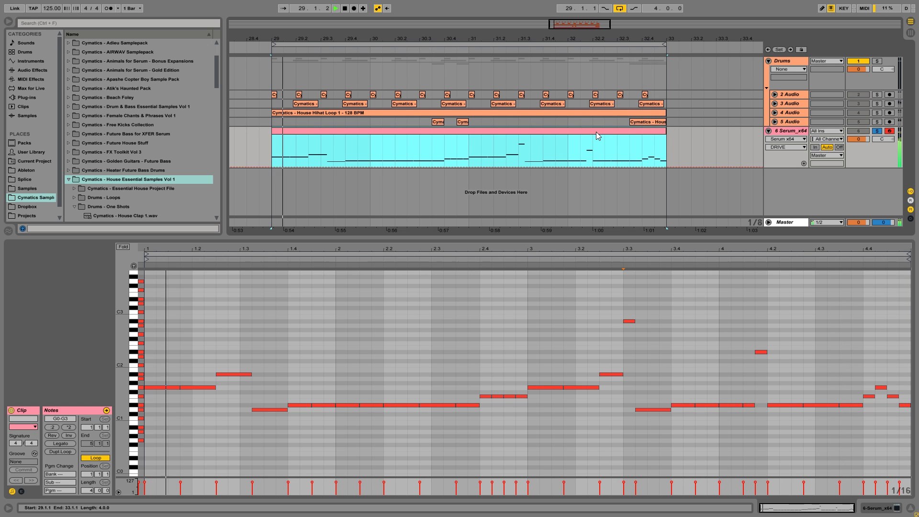
left_click(265, 157)
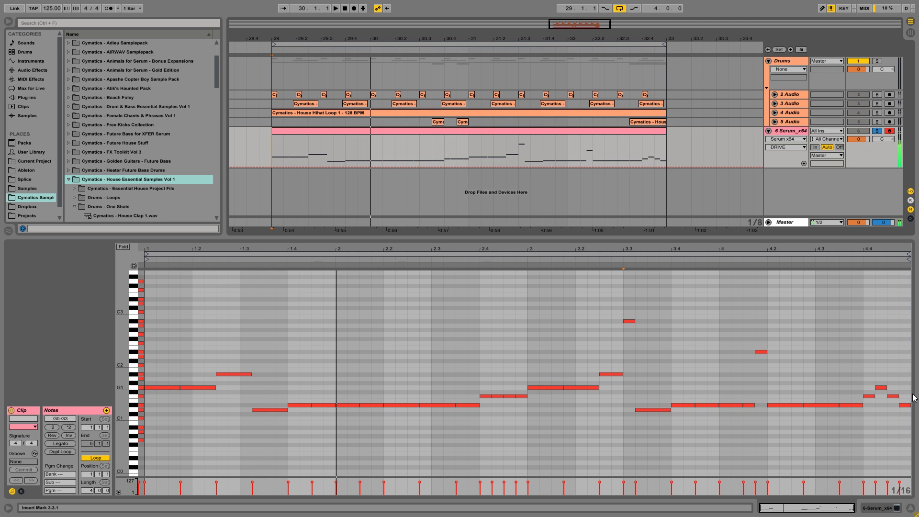
key("space")
left_click_drag(897, 396, 909, 397)
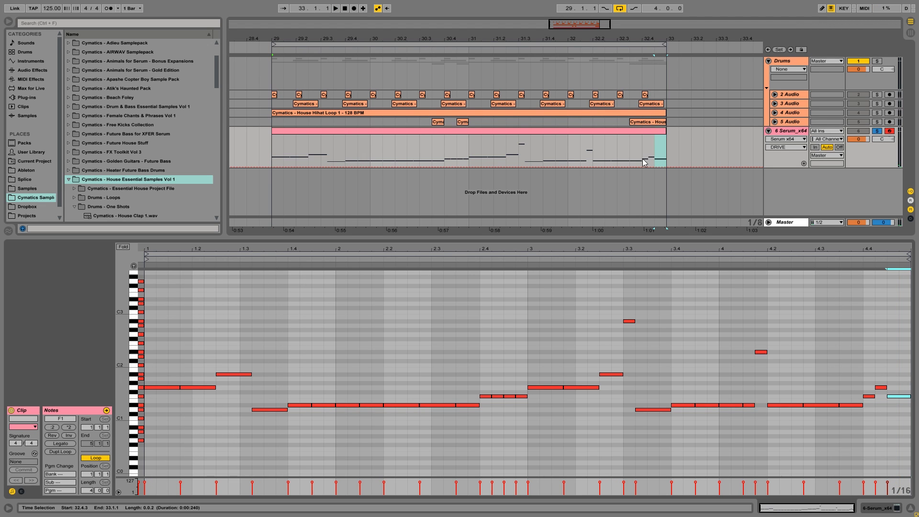
key("space")
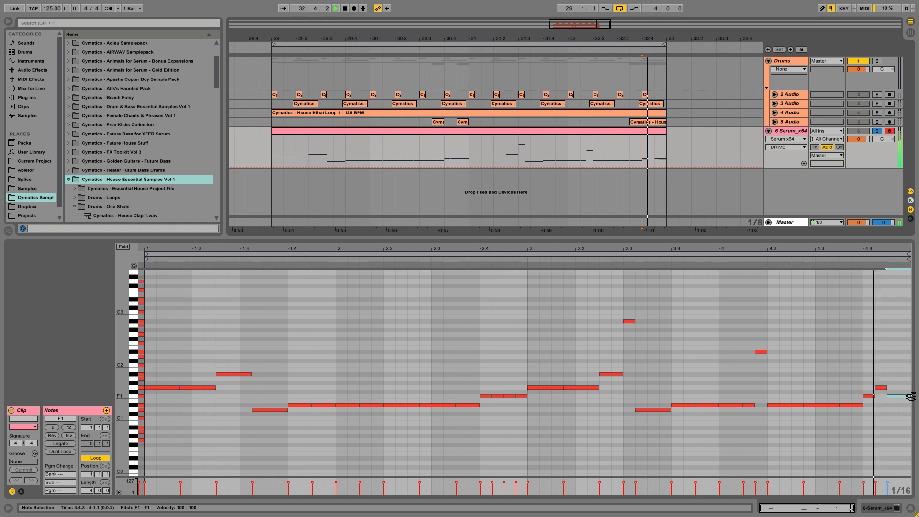
left_click_drag(902, 399, 903, 405)
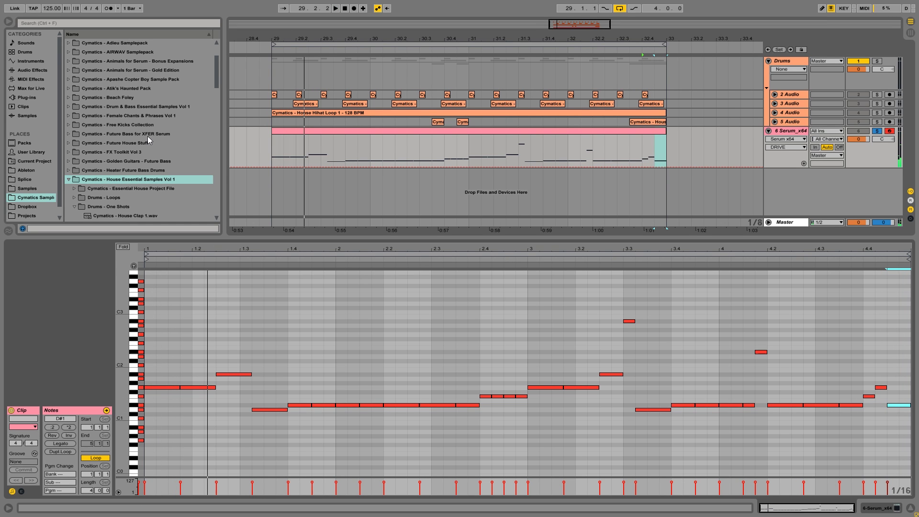
Reset the start to bar 29, then unfold, solo and play the hi-hat loop clip
key("space")
left_click(365, 139)
left_click(272, 153)
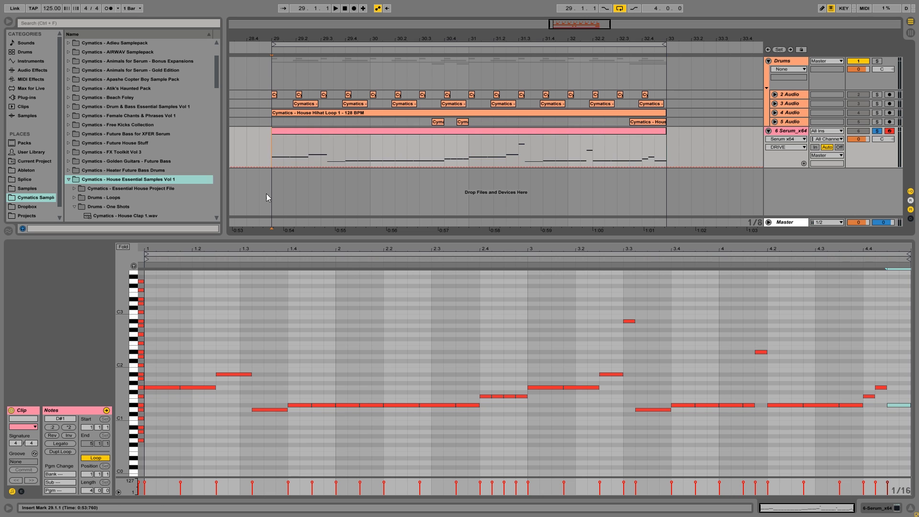
left_click(774, 113)
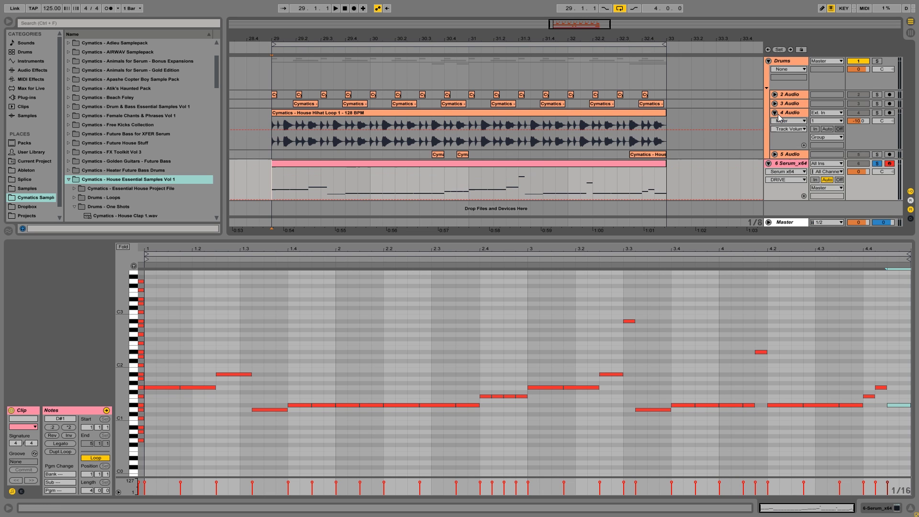
left_click(876, 113)
left_click(285, 119)
key("space")
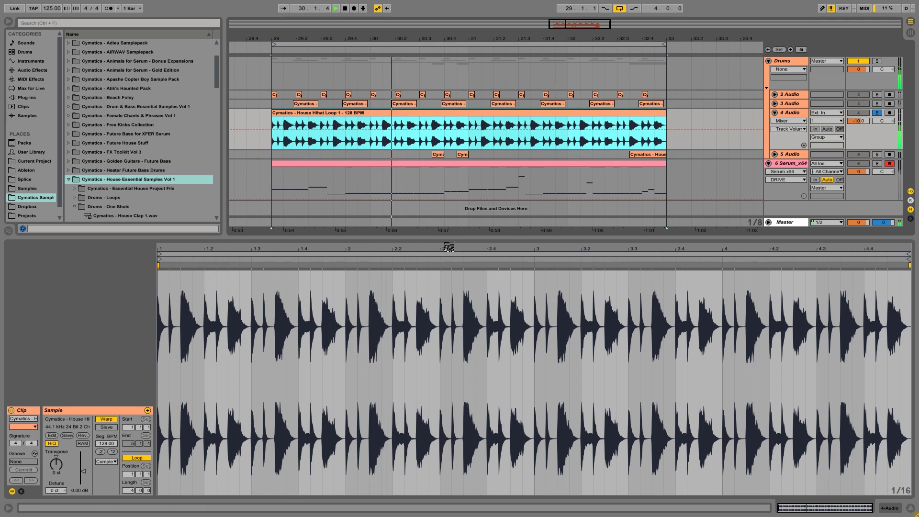
mouse_move(576, 252)
left_mouse_down()
mouse_move(576, 326)
mouse_move(576, 251)
left_mouse_up()
Solo the bass track and preview Hip Hop grooves in Core Library's Swing and Groove pack
left_click(507, 171)
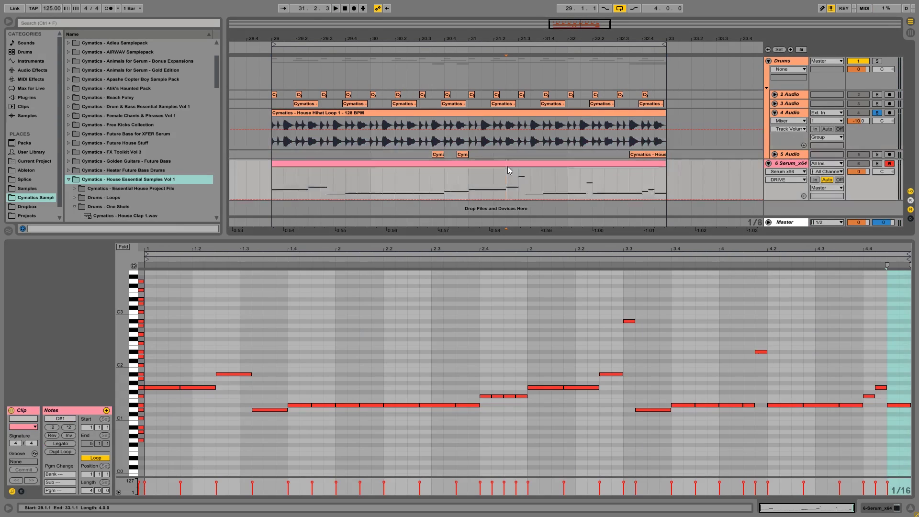
left_click(877, 164)
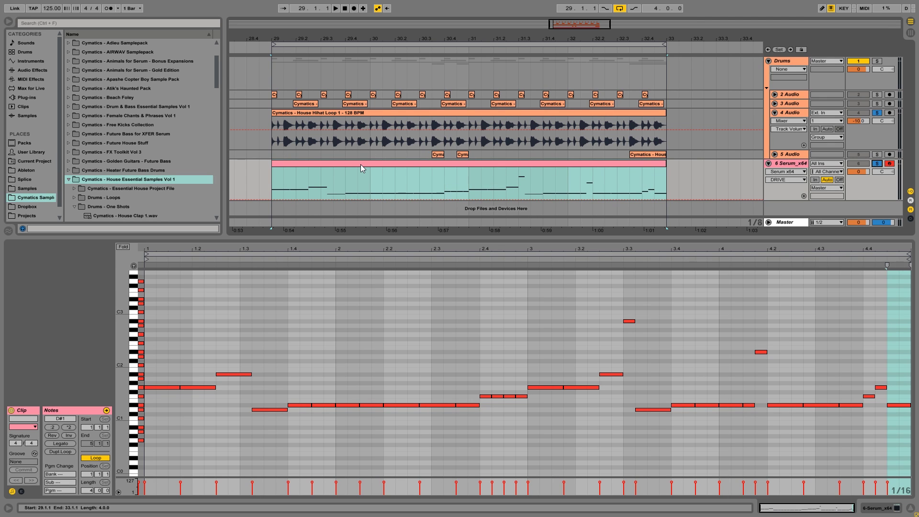
left_click(23, 143)
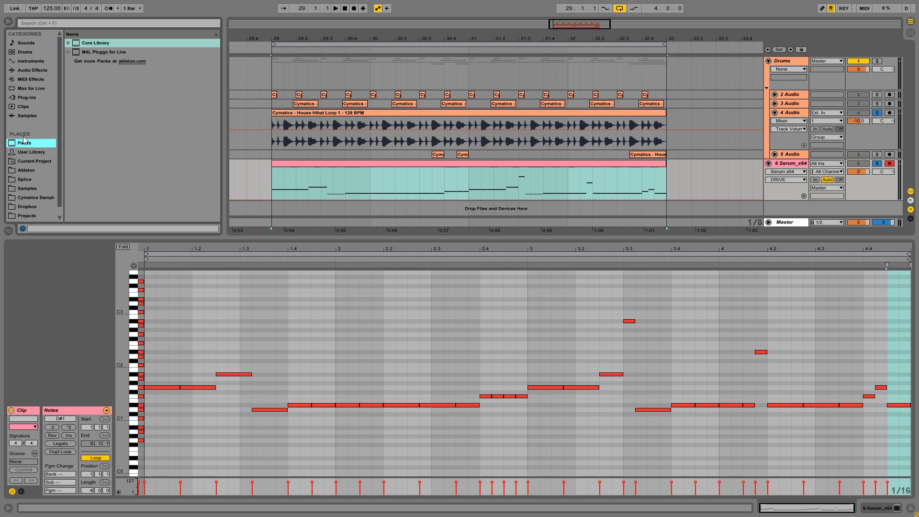
left_click(68, 43)
left_click(75, 107)
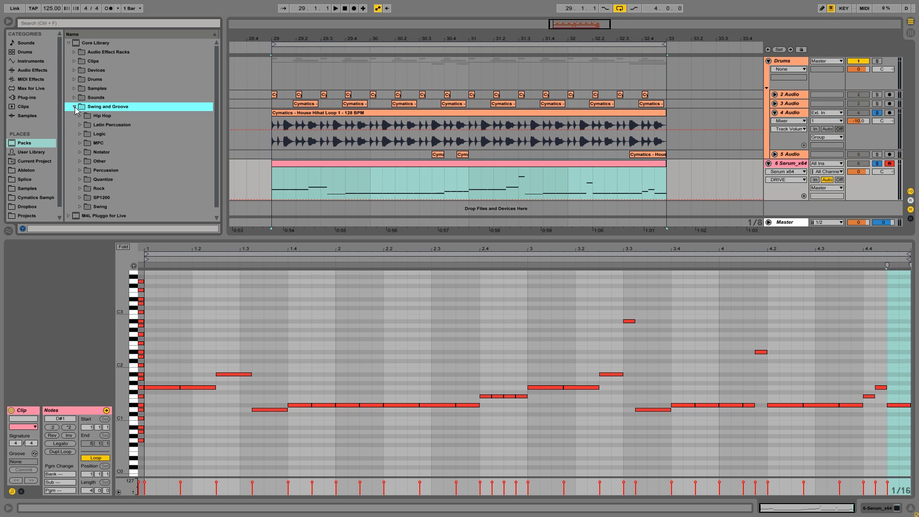
left_click(80, 116)
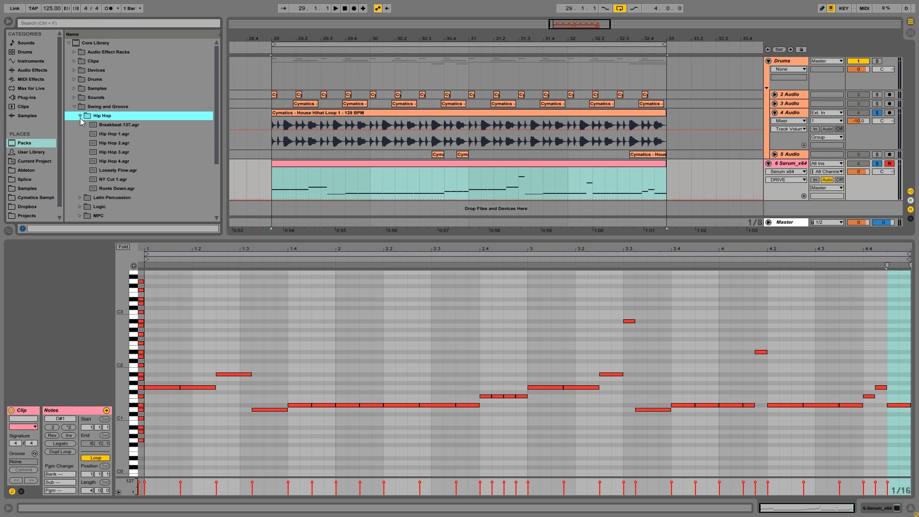
left_click(109, 126)
left_click(126, 136)
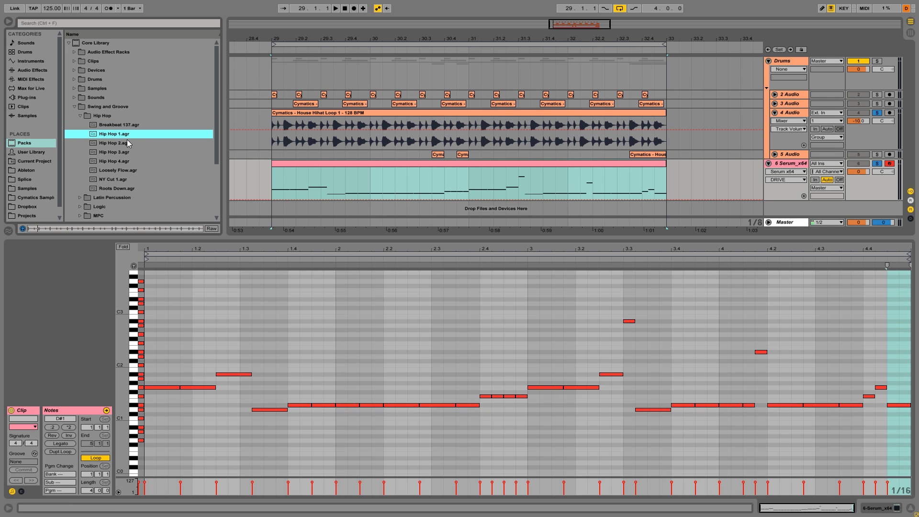
left_click(128, 141)
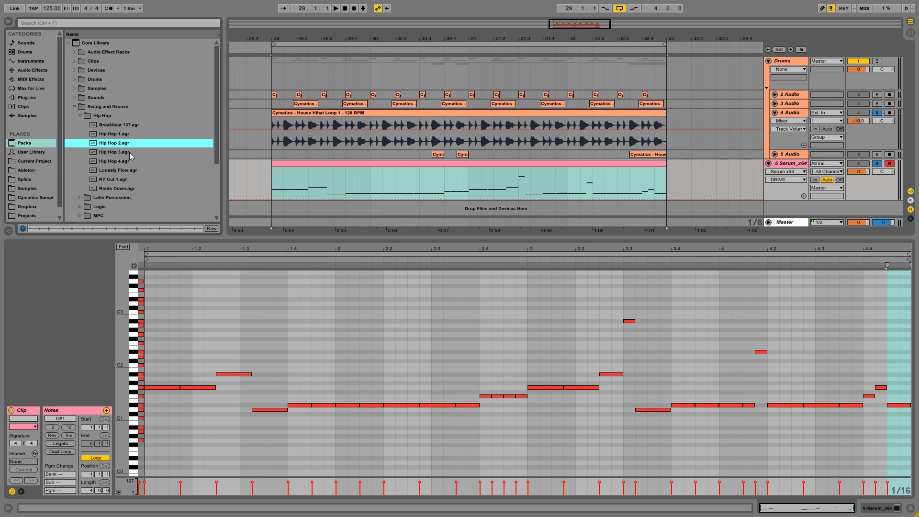
Browse to the MPC grooves folder and select MPC 16 Double Down-60.agr
left_click(116, 115)
scroll(110, 144, "down", 3)
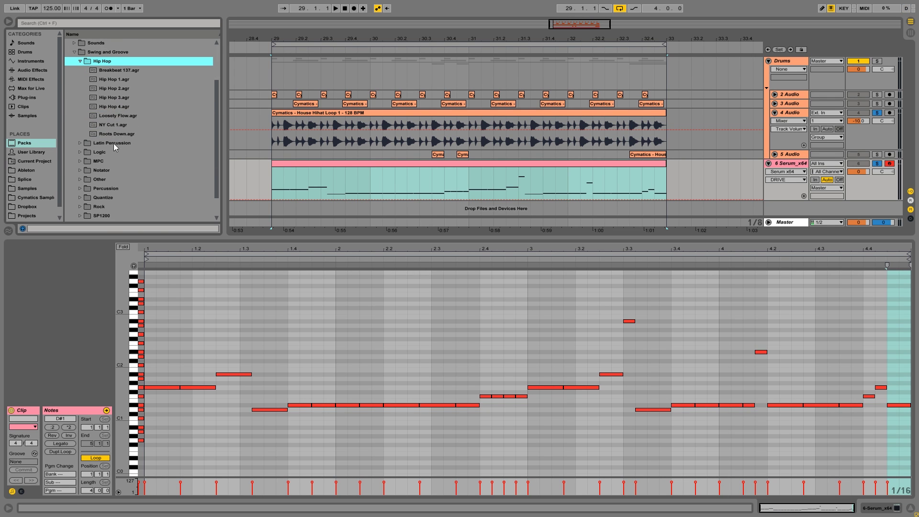
left_click(118, 88)
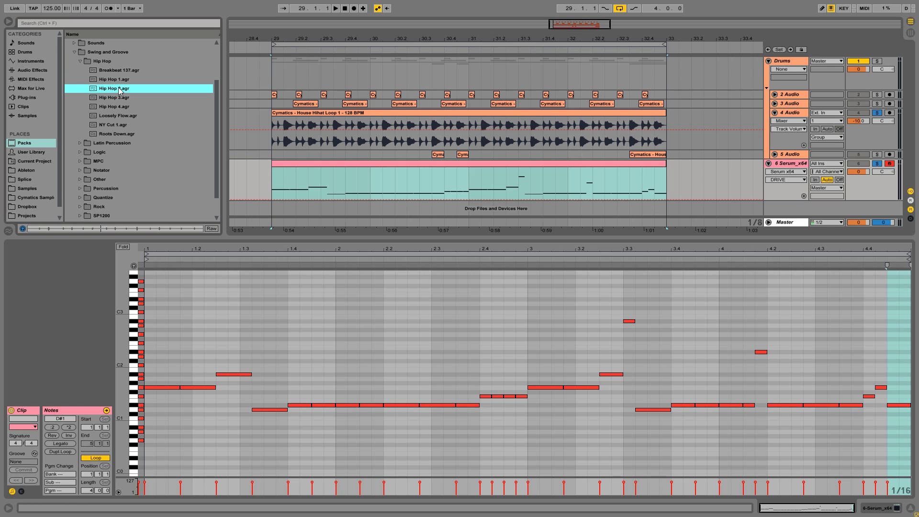
left_click(106, 161)
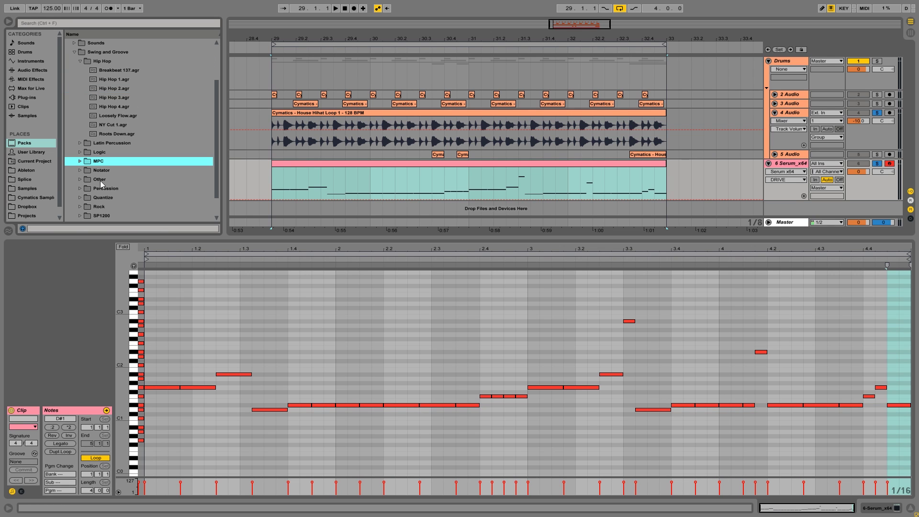
left_click(80, 162)
scroll(156, 150, "down", 10)
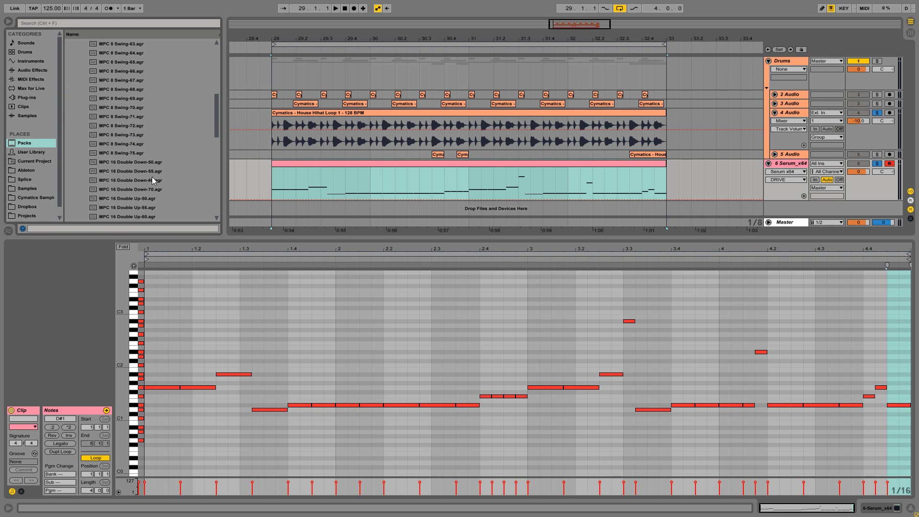
left_click(158, 181)
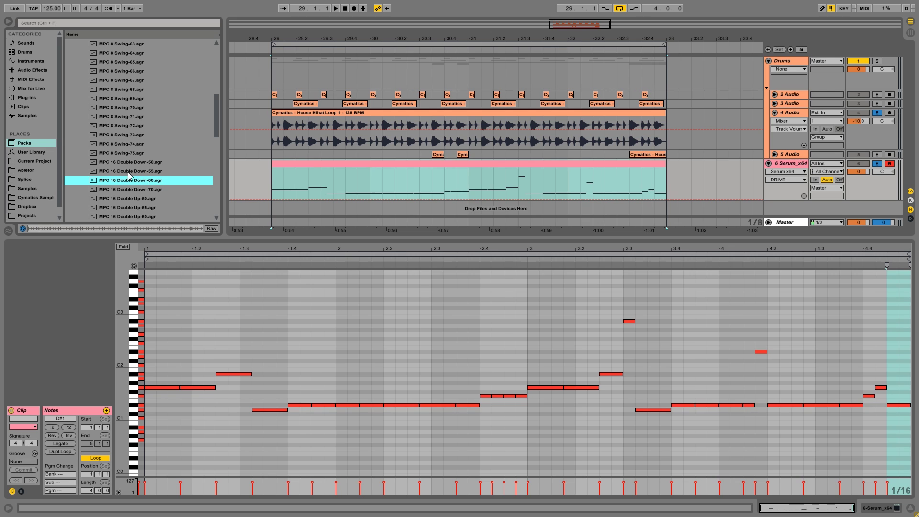
left_click(353, 166)
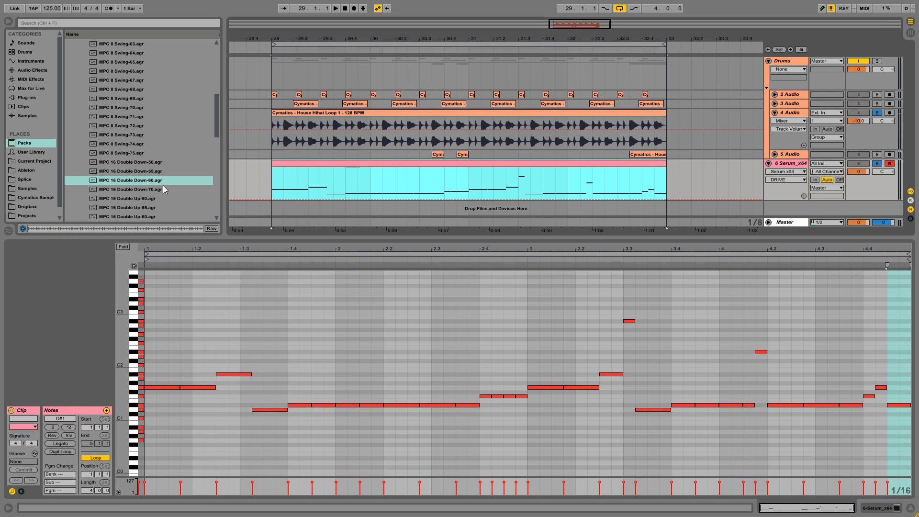
Add MPC 16 Double Down-60 to the groove pool with velocity amount at 0%
left_click(144, 183)
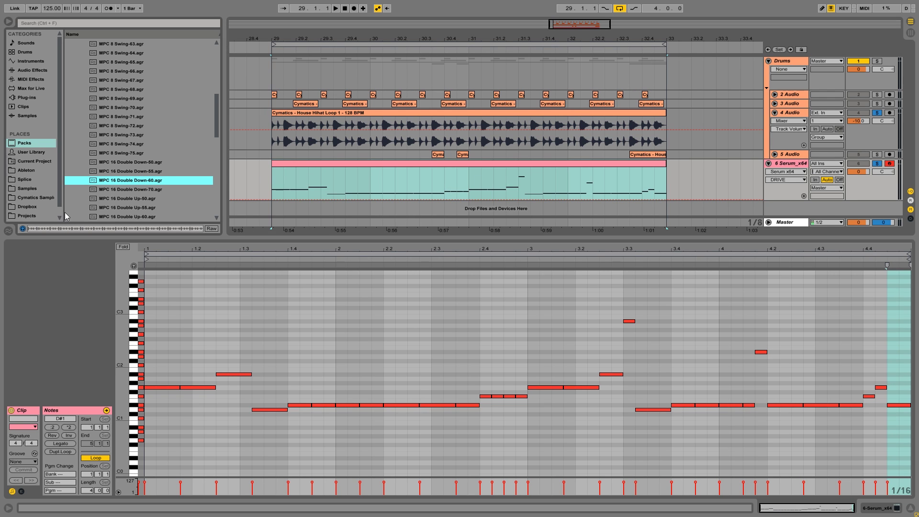
left_click(9, 230)
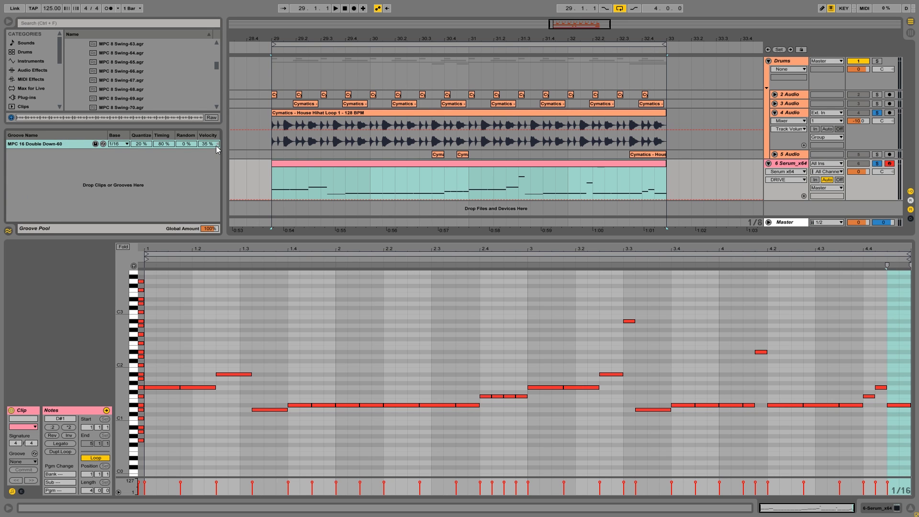
left_click_drag(217, 143, 218, 160)
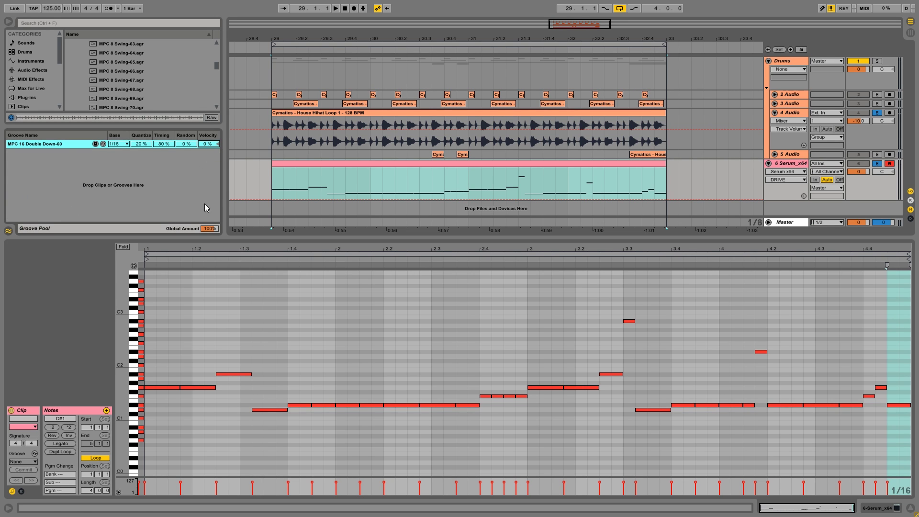
Assign the MPC 16 Double Down-60 groove to the bass clip while it plays
left_click_drag(185, 335, 183, 396)
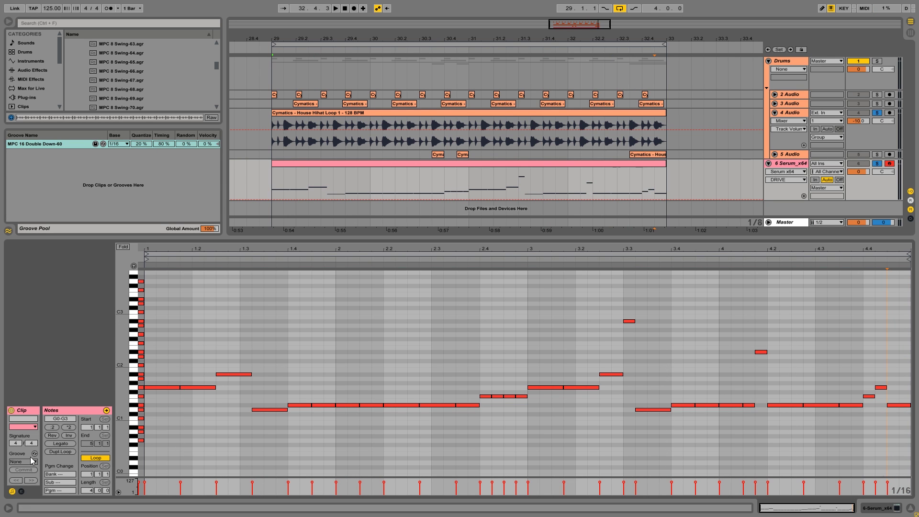
key("space")
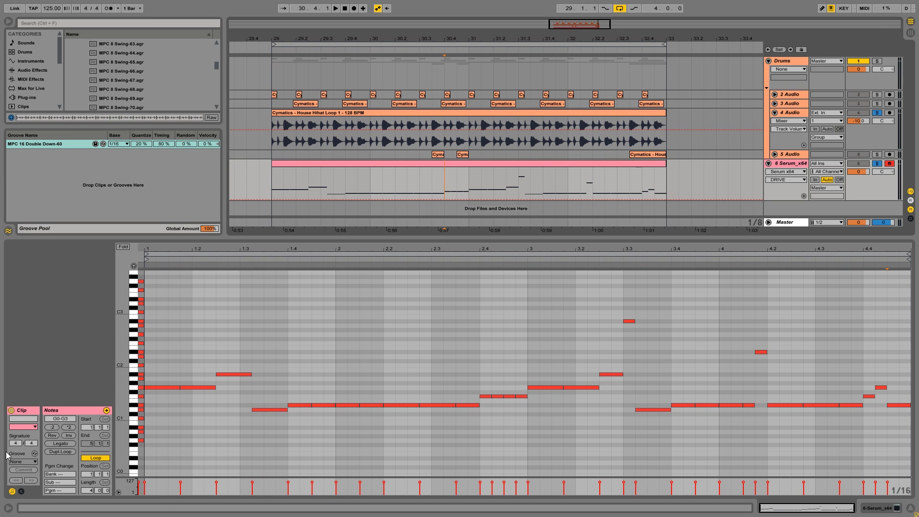
left_click(22, 461)
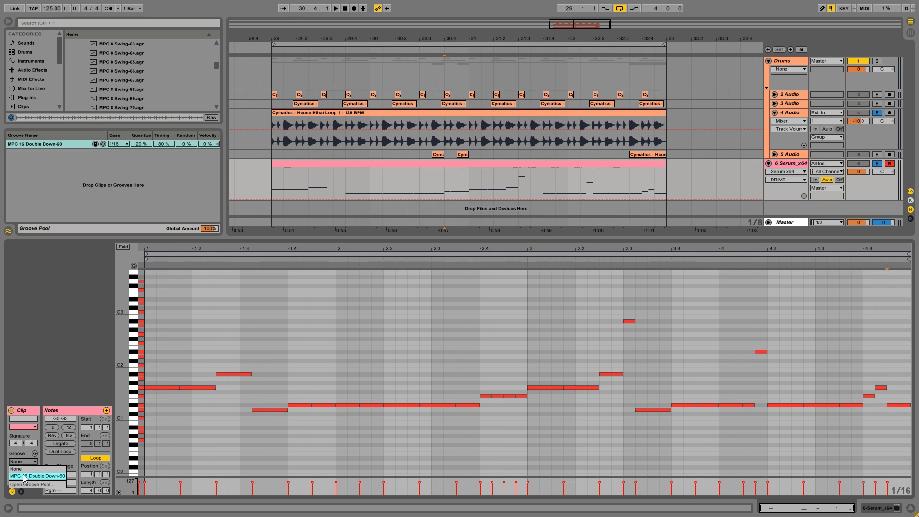
left_click(38, 476)
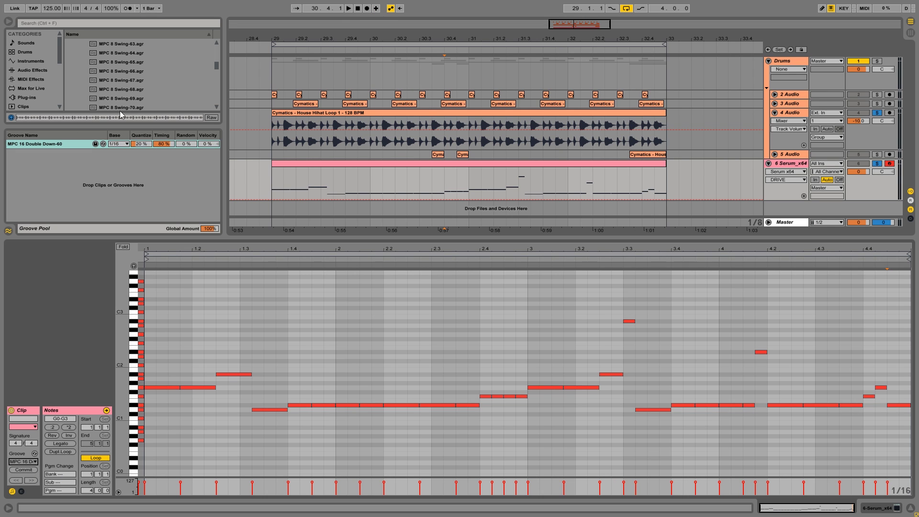
Select the four-bar Serum bass clip and play it through
left_click(9, 231)
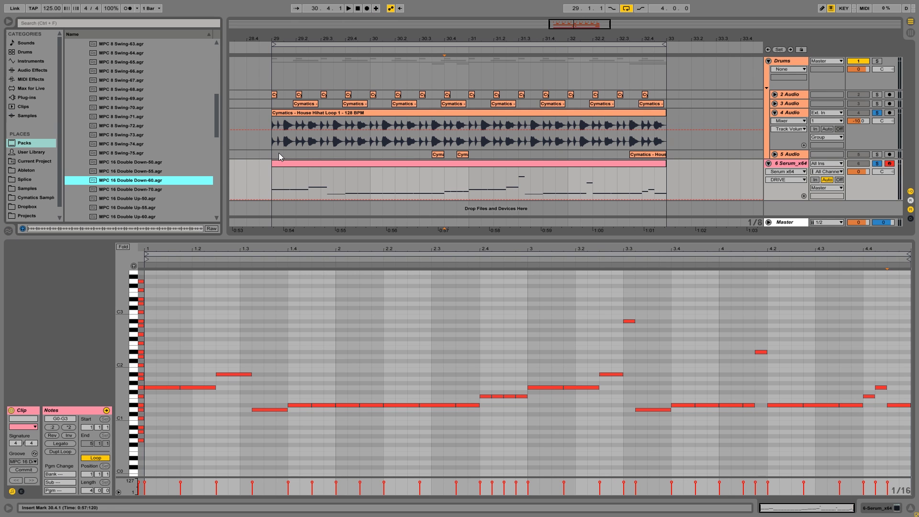
left_click(287, 179)
left_click(588, 171)
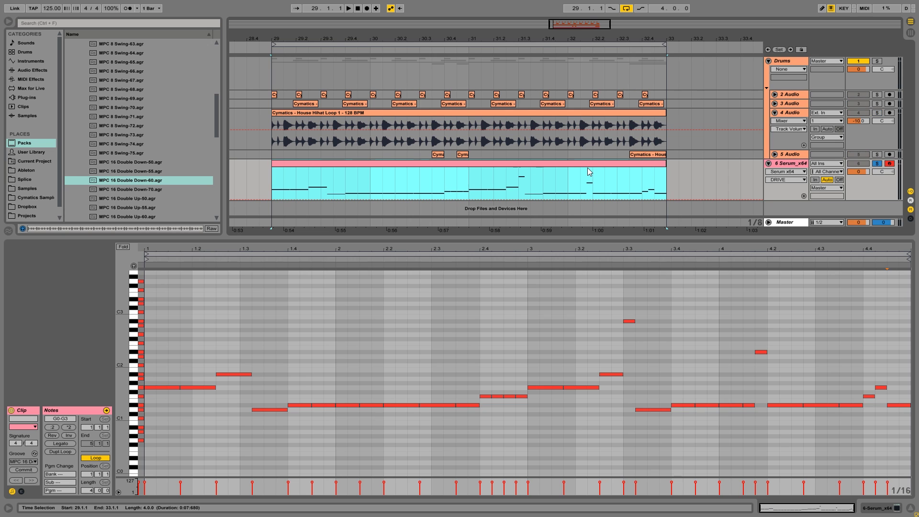
key("space")
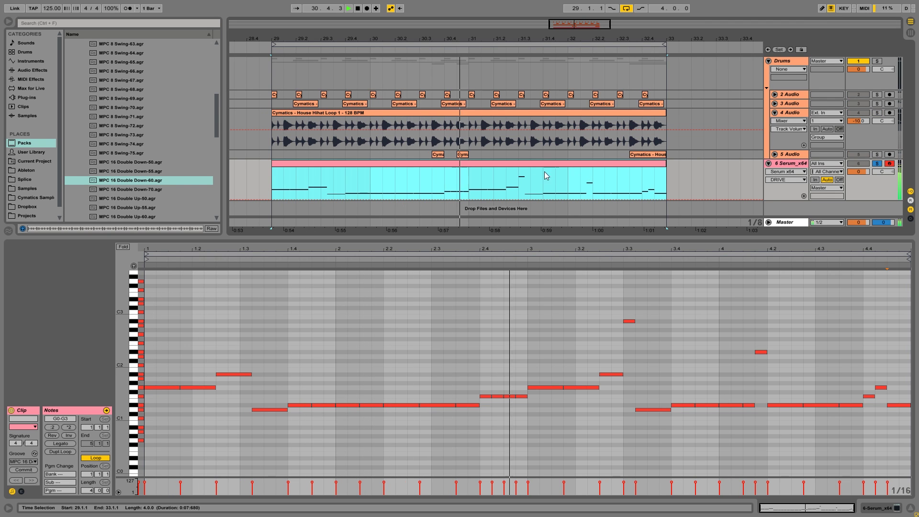
key("space")
Set the playback start at 2.4.4 in the bass clip and play from there
left_click(446, 191)
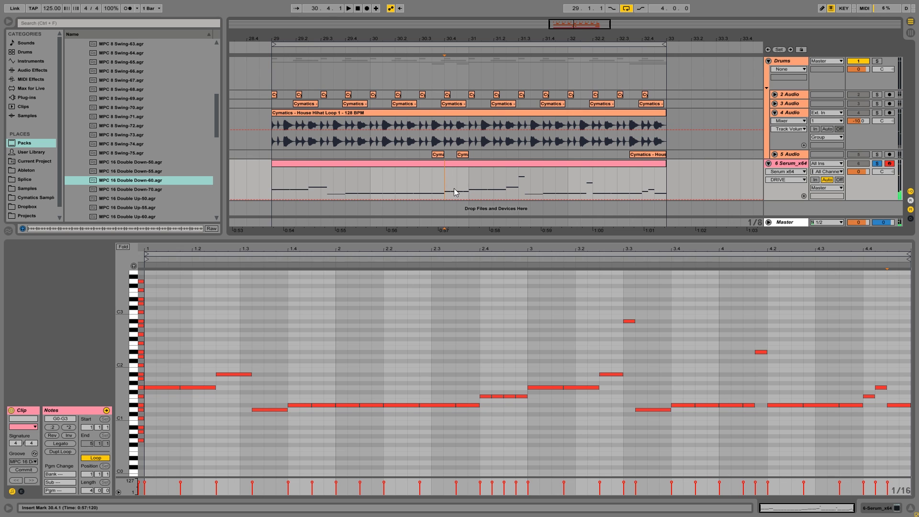
left_click_drag(454, 191, 475, 187)
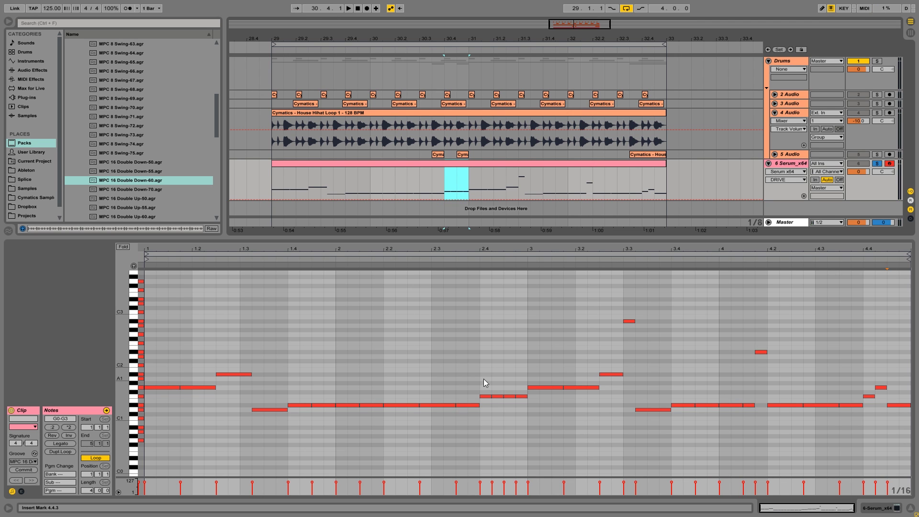
left_click_drag(483, 383, 518, 404)
left_click(515, 409)
key("space")
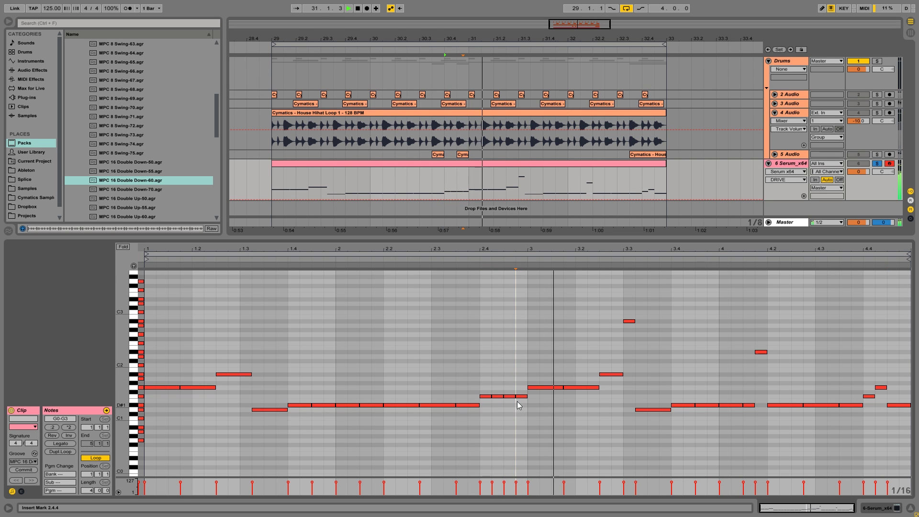
Switch the bass clip's groove to None, then back to MPC 16 Double Down-60
left_click(24, 461)
left_click(31, 465)
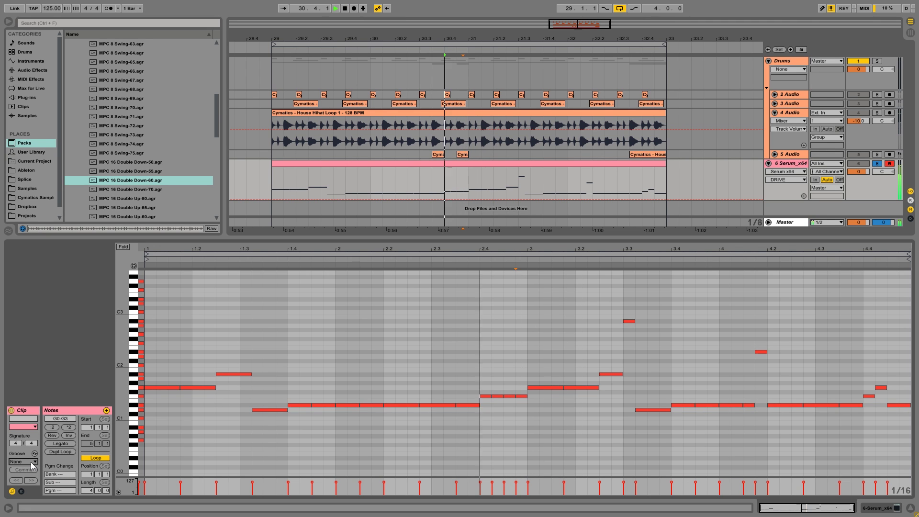
left_click(24, 461)
left_click(29, 476)
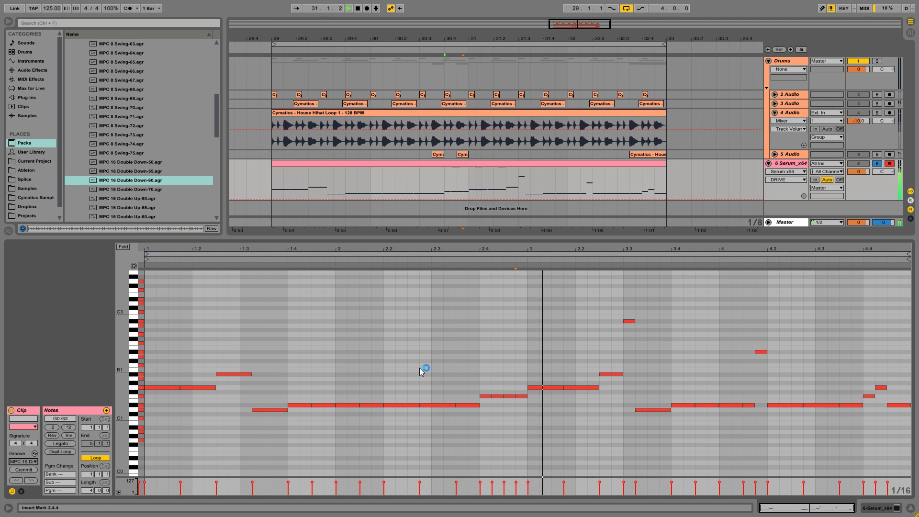
Solo the hi-hat track and inspect its waveform around beats 1.4.1 to 1.4.3
left_click(522, 114)
key("space")
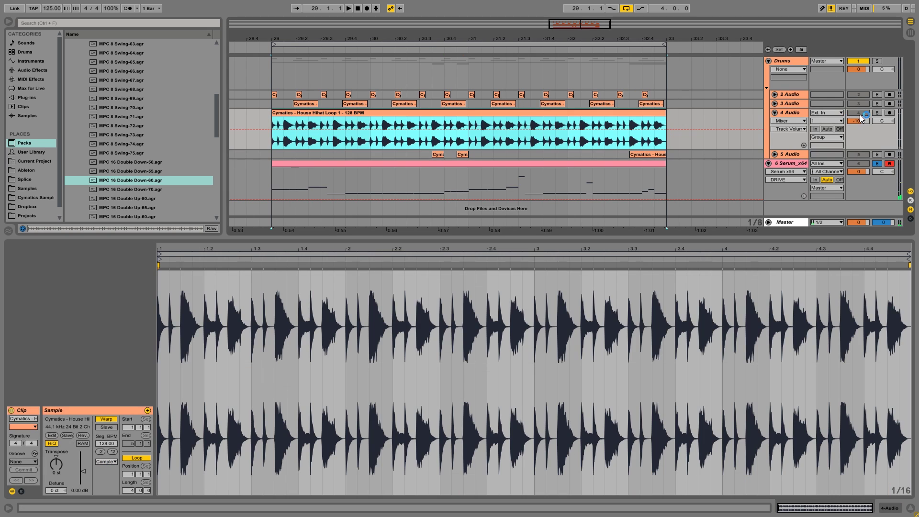
left_click(877, 113)
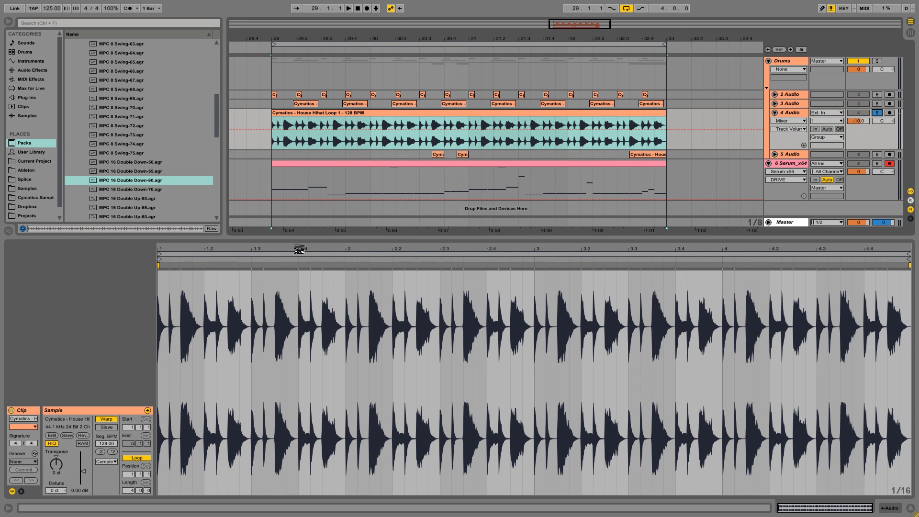
left_click_drag(299, 249, 303, 344)
left_click(303, 344)
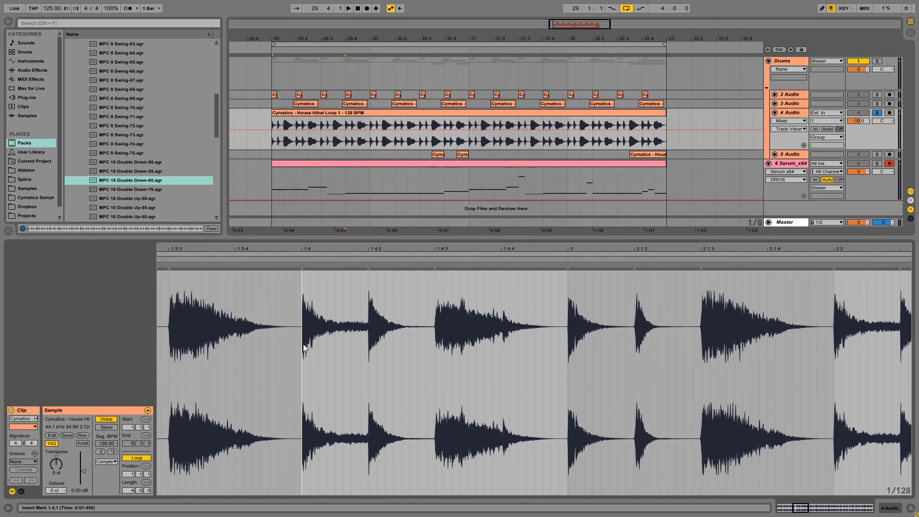
left_click(368, 303)
left_click_drag(364, 248, 364, 270)
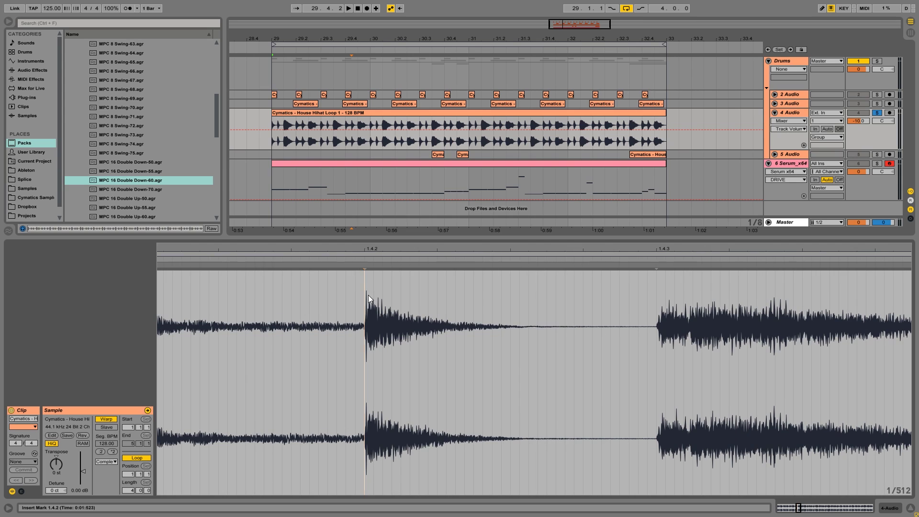
left_click(653, 290)
key("minus")
key("minus")
key("minus")
key("minus")
key("minus")
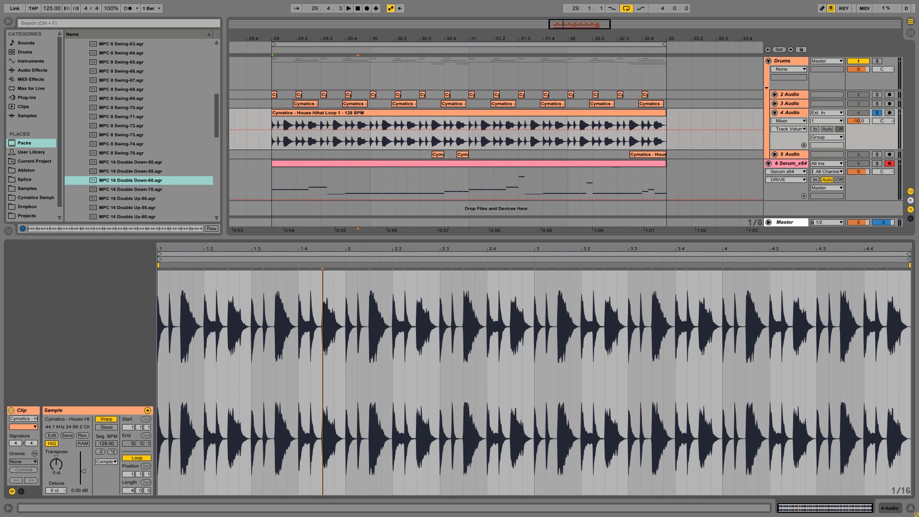
Apply MPC 16 Double Down-60 to the hi-hat clip and commit it as warp markers
left_click(24, 460)
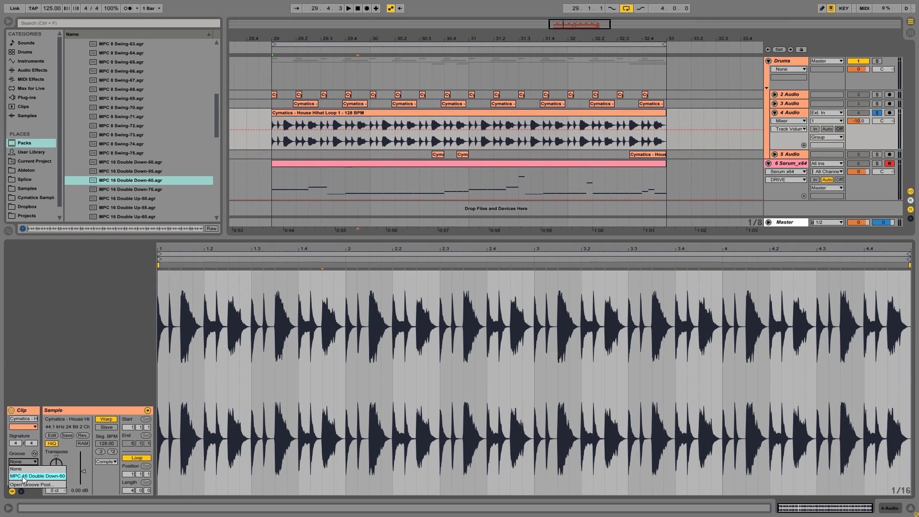
left_click(25, 476)
left_click(23, 462)
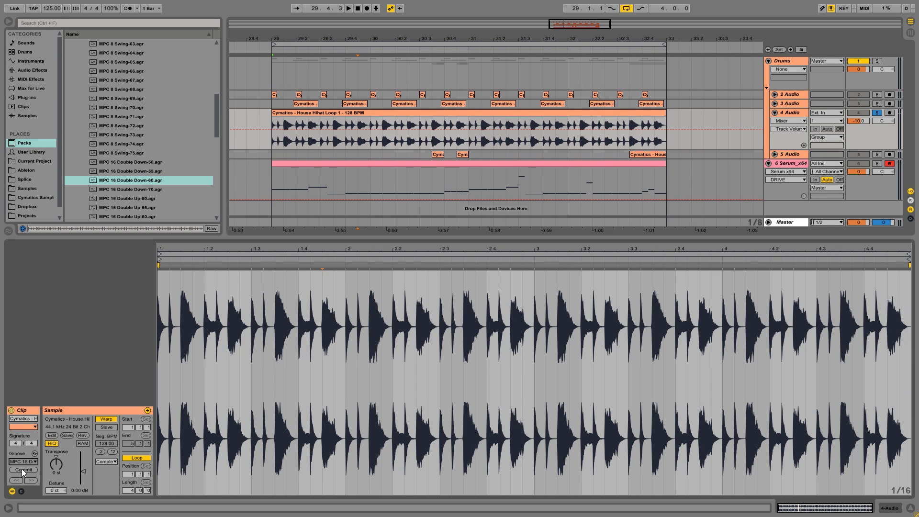
key("space")
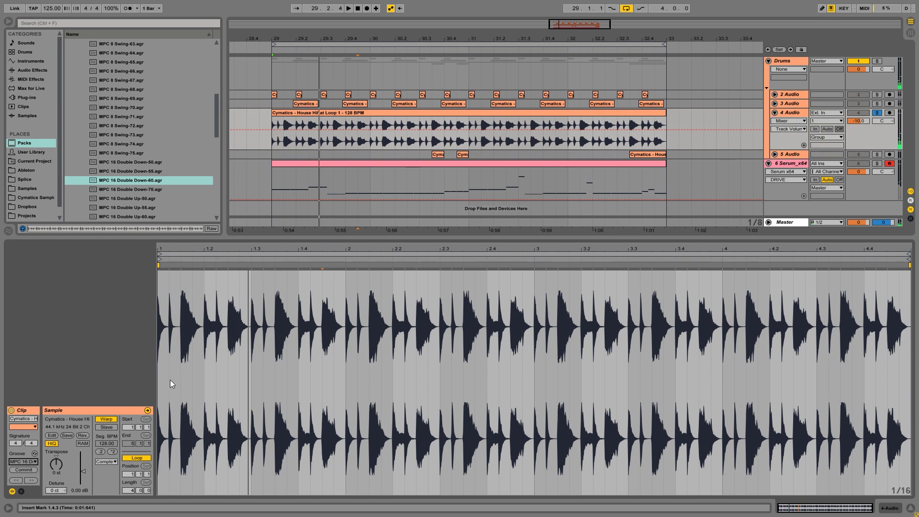
left_click(28, 468)
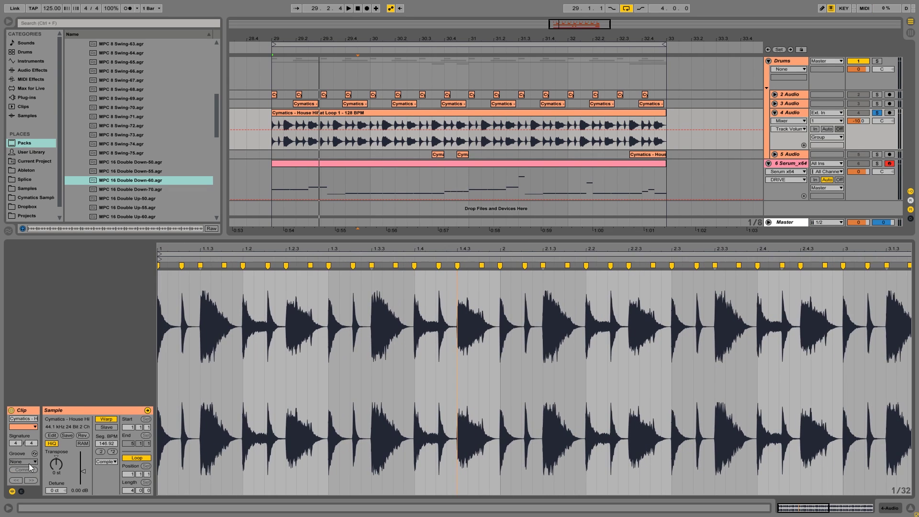
Zoom into the start of the hi-hat loop to inspect the committed warp markers
left_click_drag(179, 251, 266, 303)
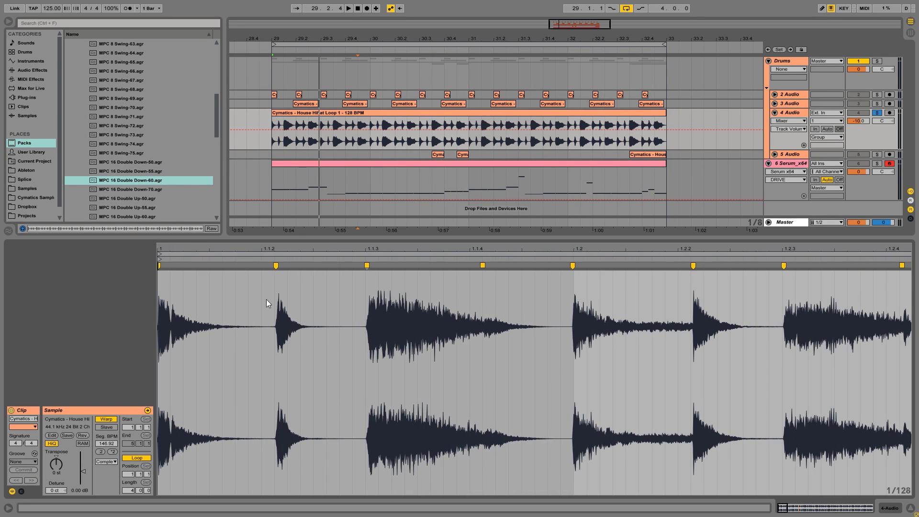
left_click(262, 300)
key("plus")
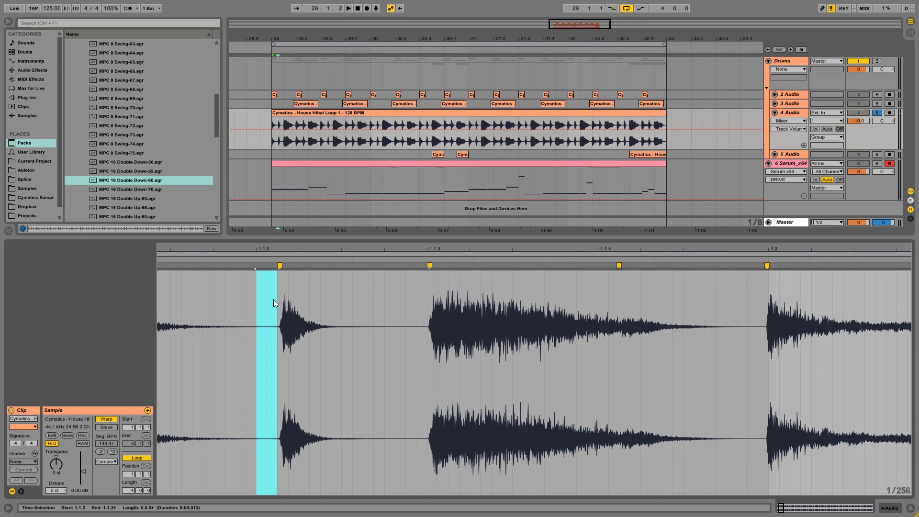
key("minus")
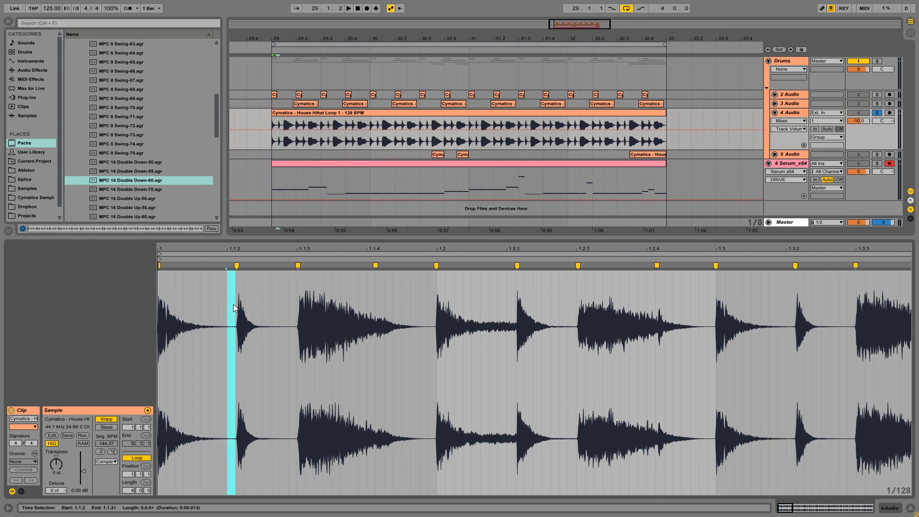
left_click_drag(245, 262, 186, 246)
key("minus")
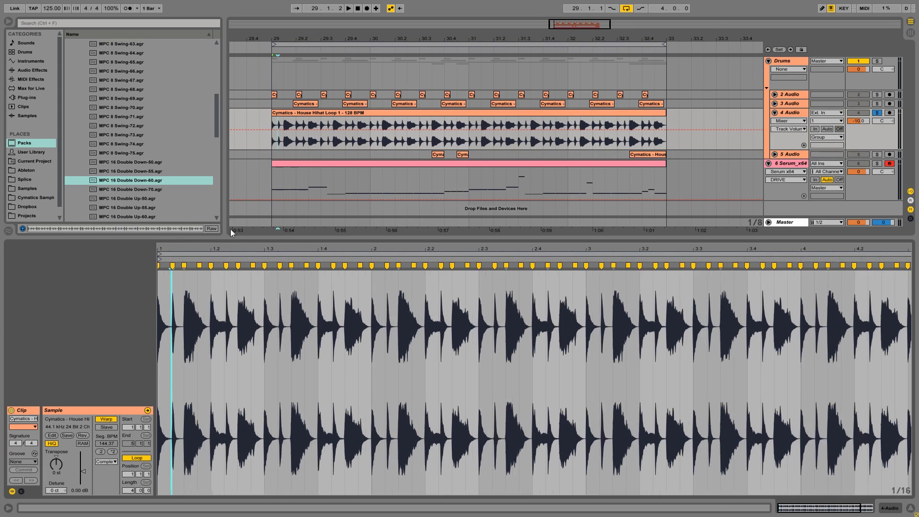
Unsolo the hi-hat track, play both parts from 29.1.1 and show the bass clip's notes
left_click(272, 123)
key("space")
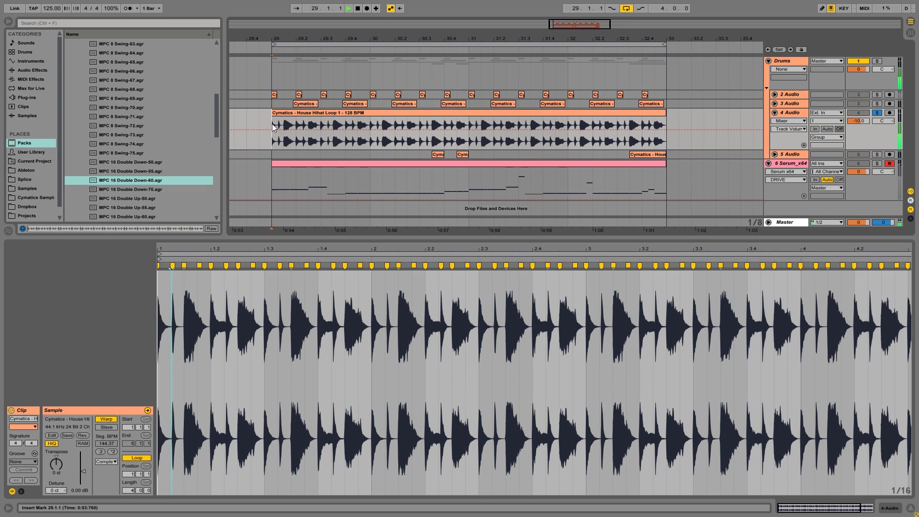
left_click(366, 164)
left_click(875, 114)
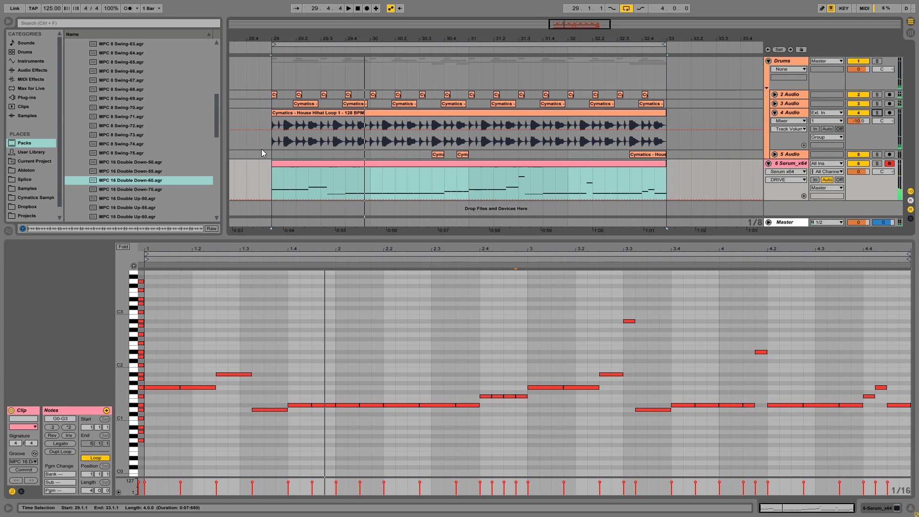
left_click(271, 144)
key("space")
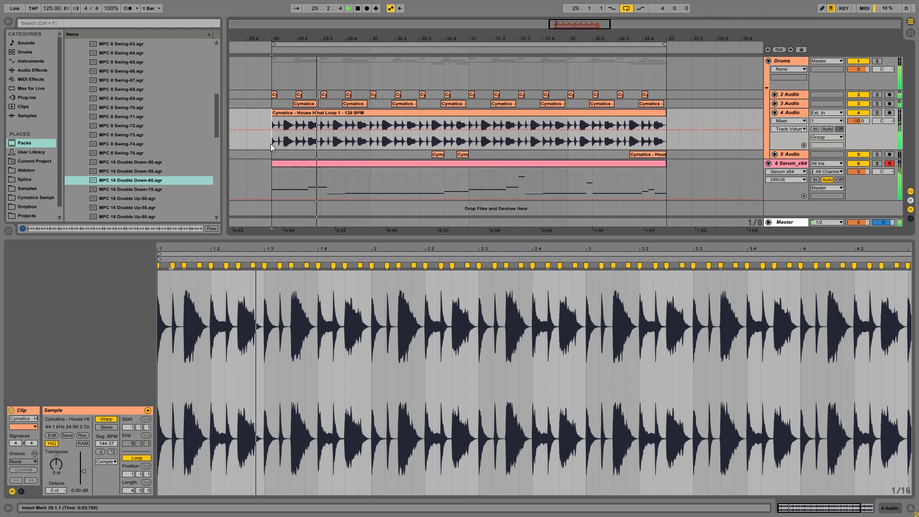
left_click(272, 180)
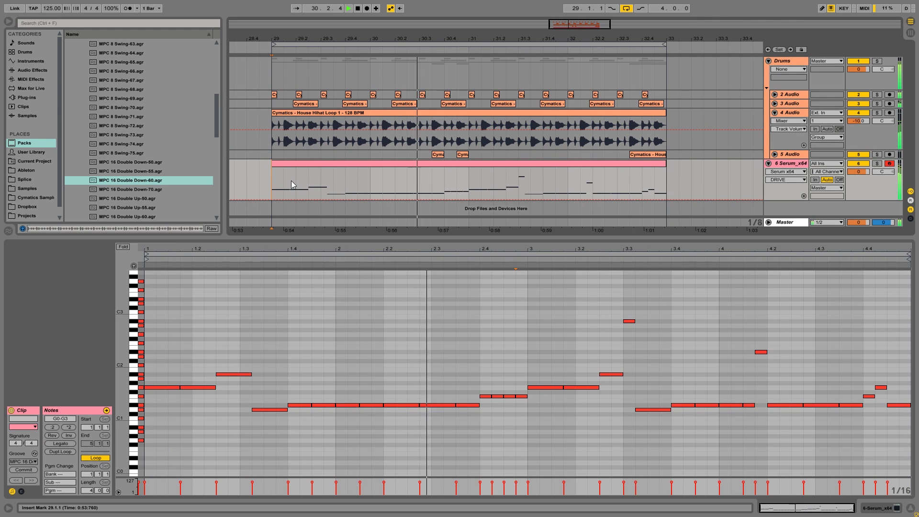